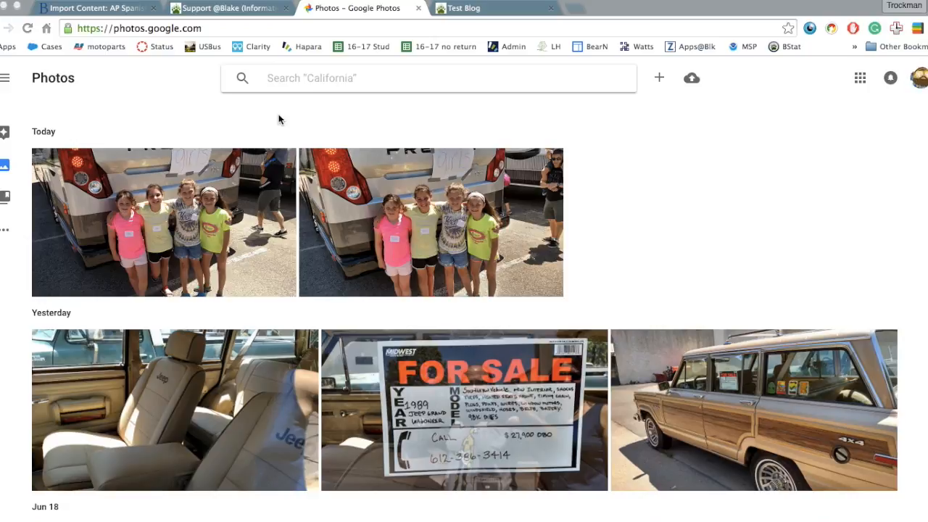
# Scroll down the Photos timeline and jump to the November 2014 photos.
pyautogui.scroll(-15, 257, 246)
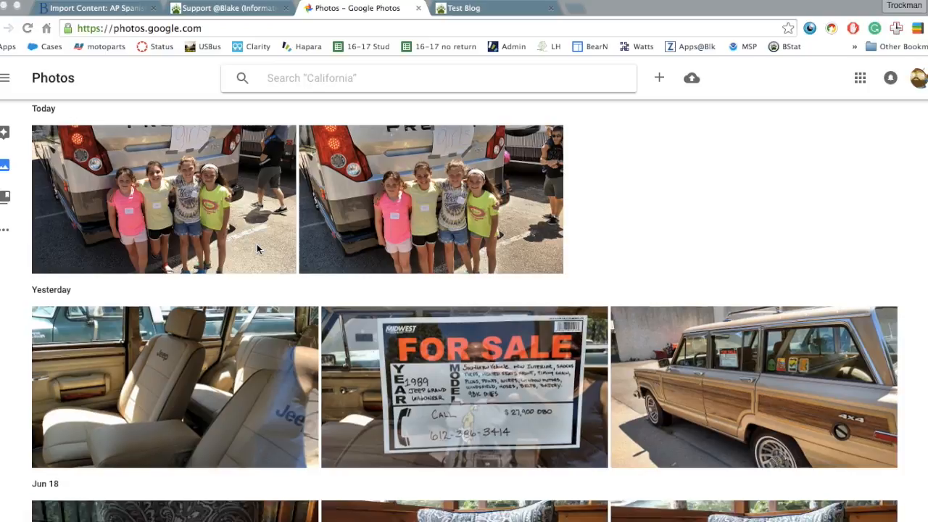
pyautogui.scroll(-10, 256, 245)
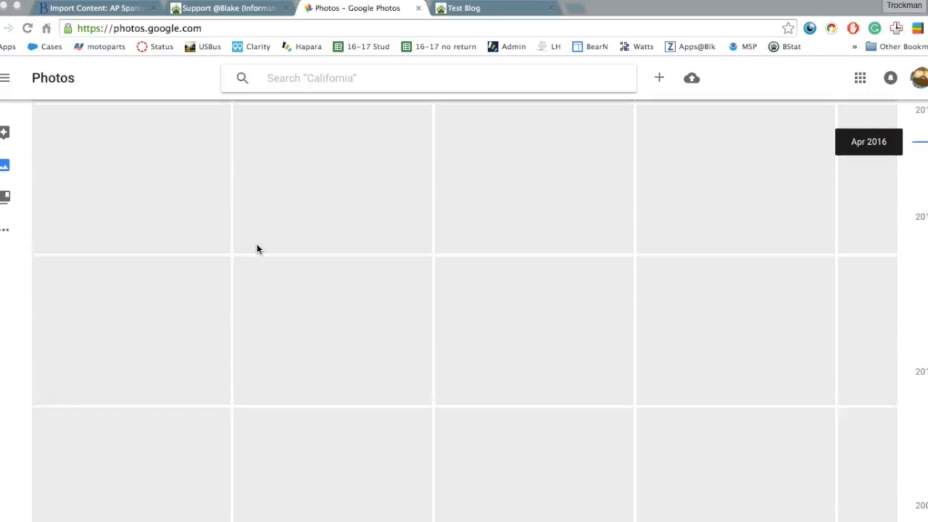
pyautogui.scroll(-8, 257, 247)
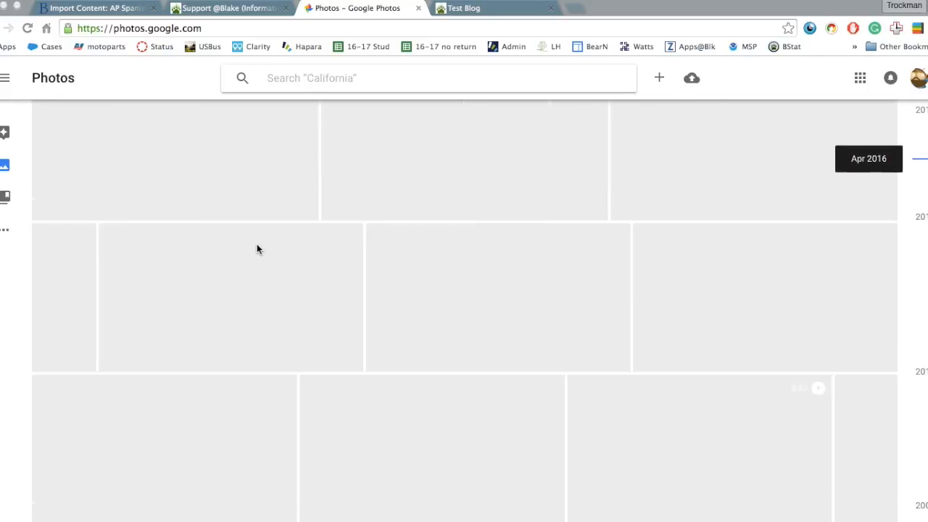
pyautogui.scroll(-5, 196, 239)
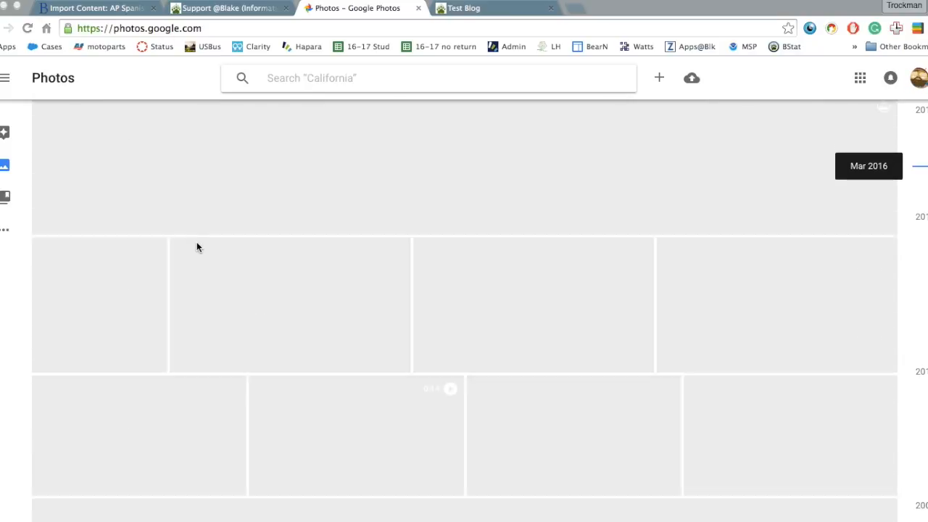
pyautogui.scroll(-4, 196, 241)
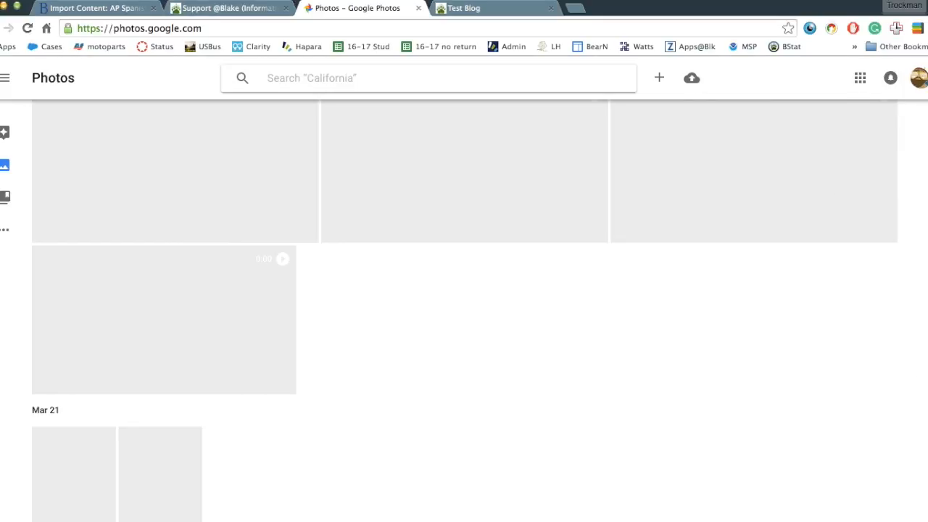
pyautogui.click(920, 406)
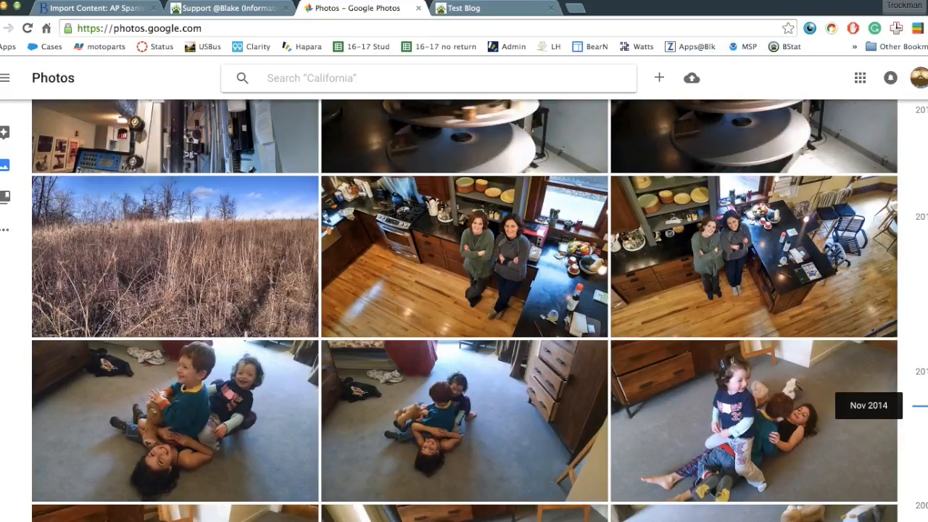
# Scroll back up to the Jun 18 group of white French bulldog photos on the wicker chair.
pyautogui.scroll(10, 693, 239)
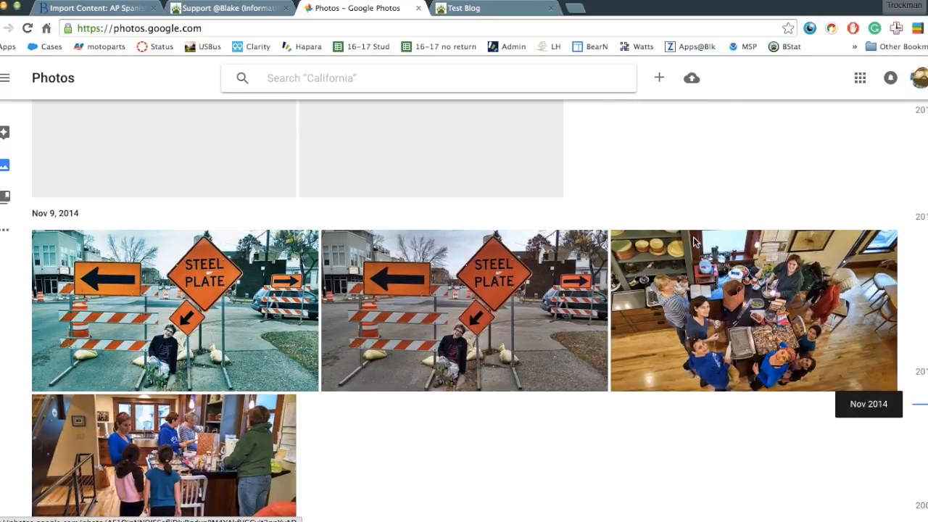
pyautogui.scroll(3, 694, 243)
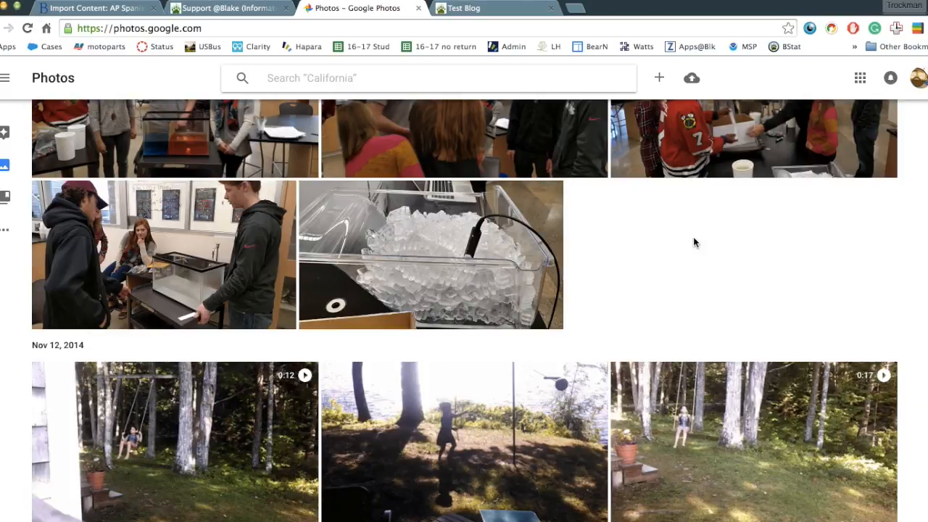
pyautogui.scroll(5, 693, 237)
pyautogui.scroll(10, 693, 237)
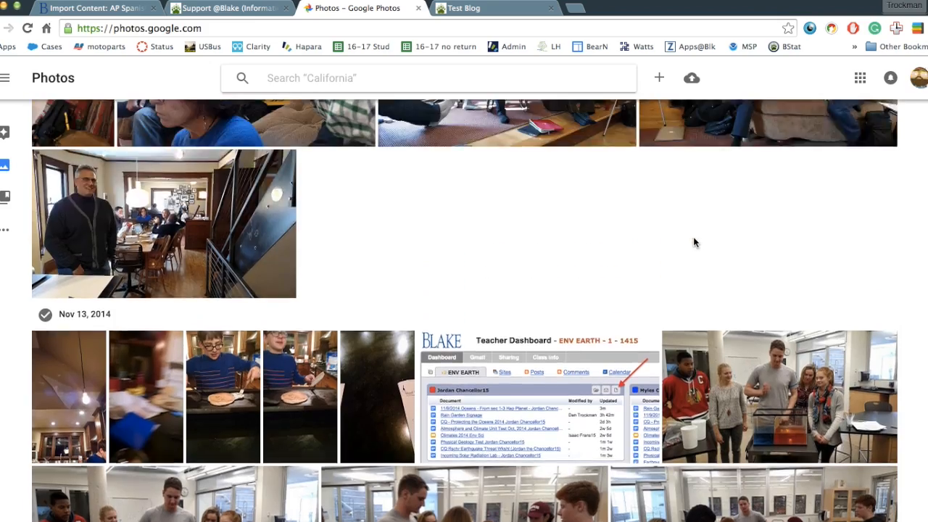
pyautogui.scroll(10, 693, 237)
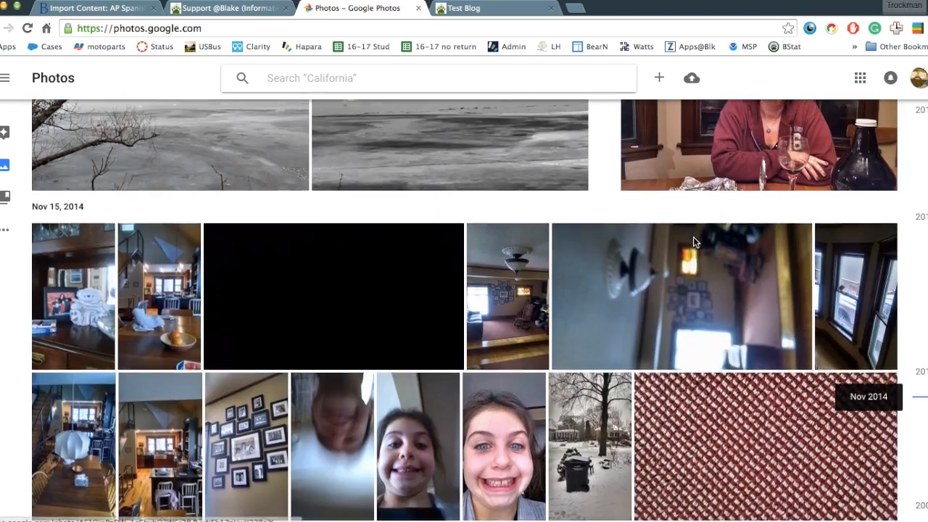
pyautogui.scroll(10, 694, 236)
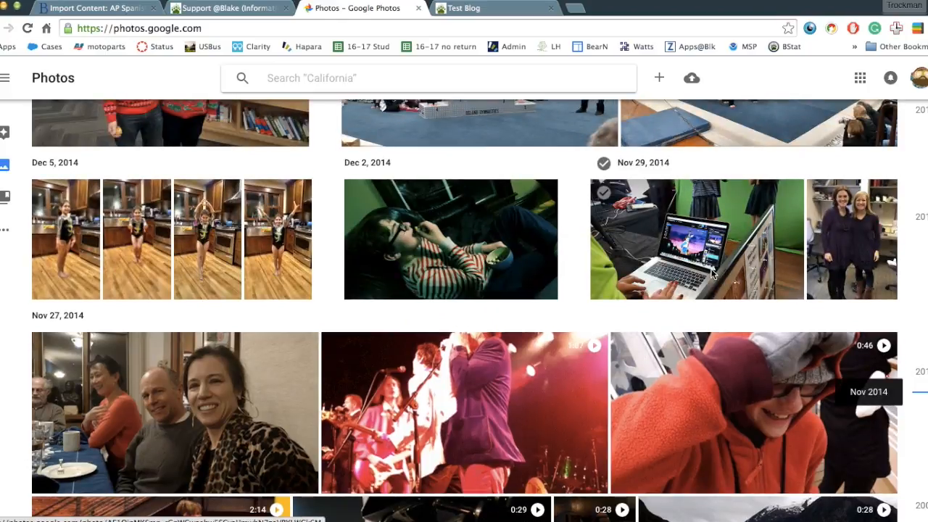
pyautogui.scroll(10, 713, 271)
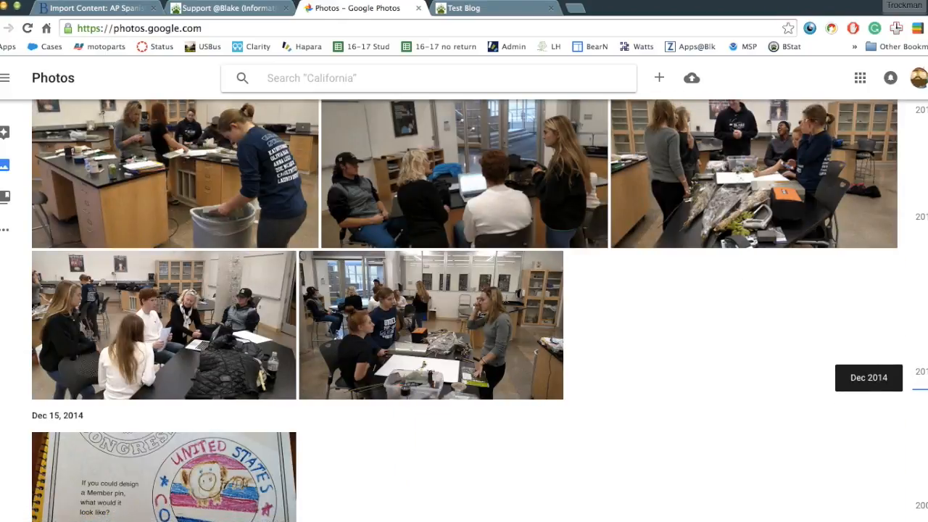
pyautogui.scroll(20, 465, 310)
pyautogui.scroll(10, 465, 310)
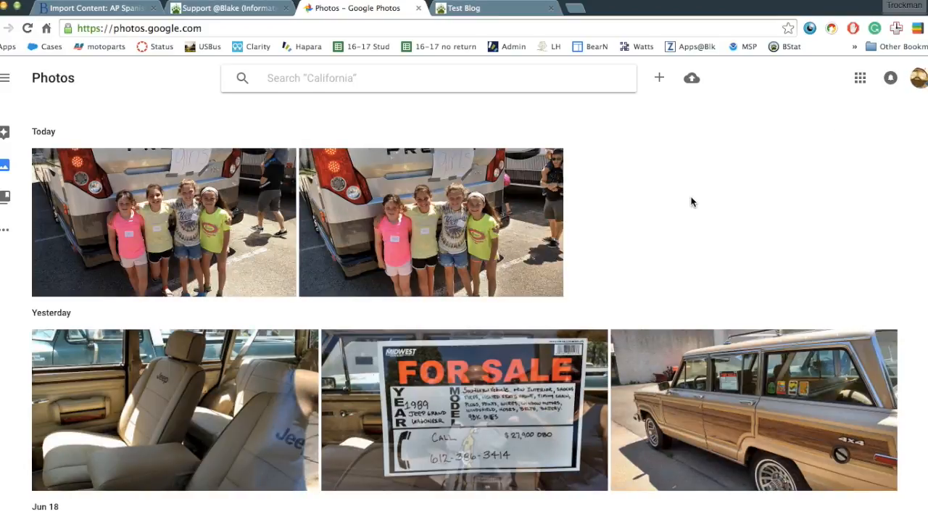
pyautogui.scroll(-5, 691, 201)
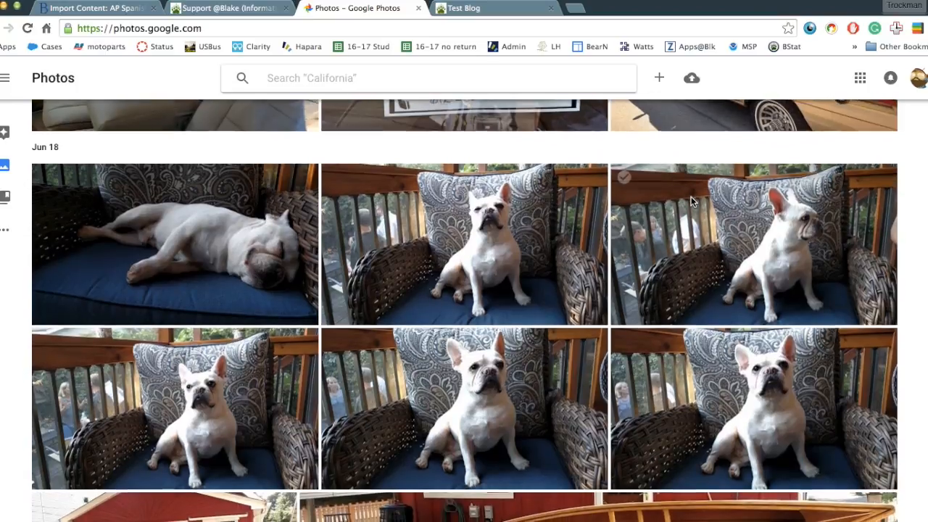
pyautogui.scroll(-2, 692, 197)
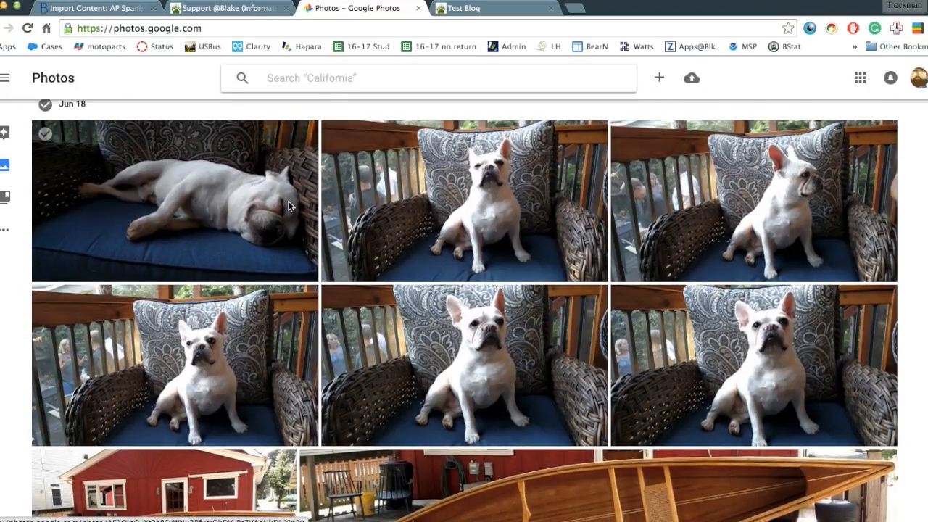
pyautogui.scroll(1, 289, 207)
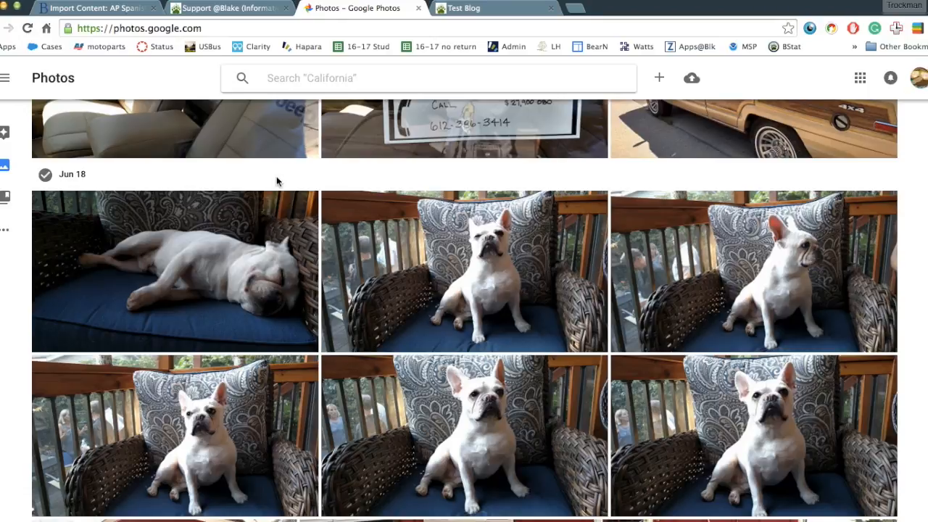
pyautogui.scroll(1, 276, 177)
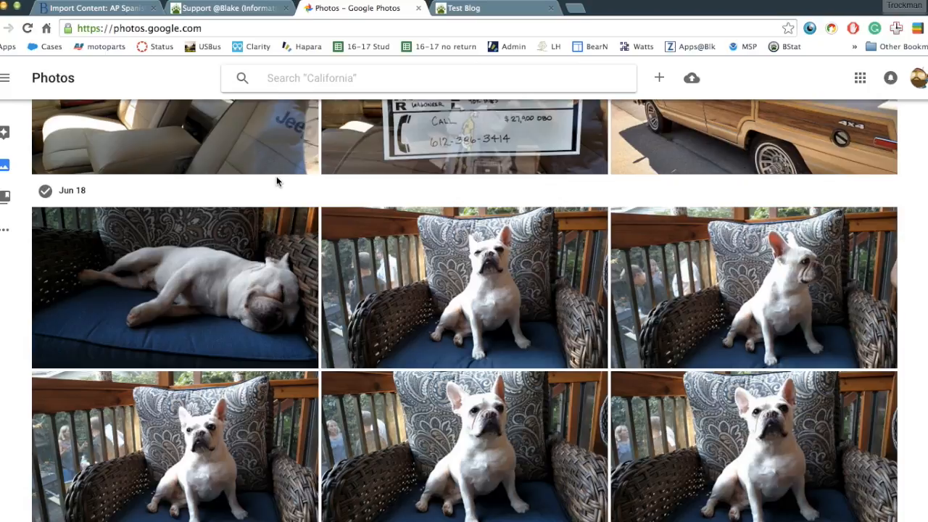
pyautogui.scroll(5, 277, 182)
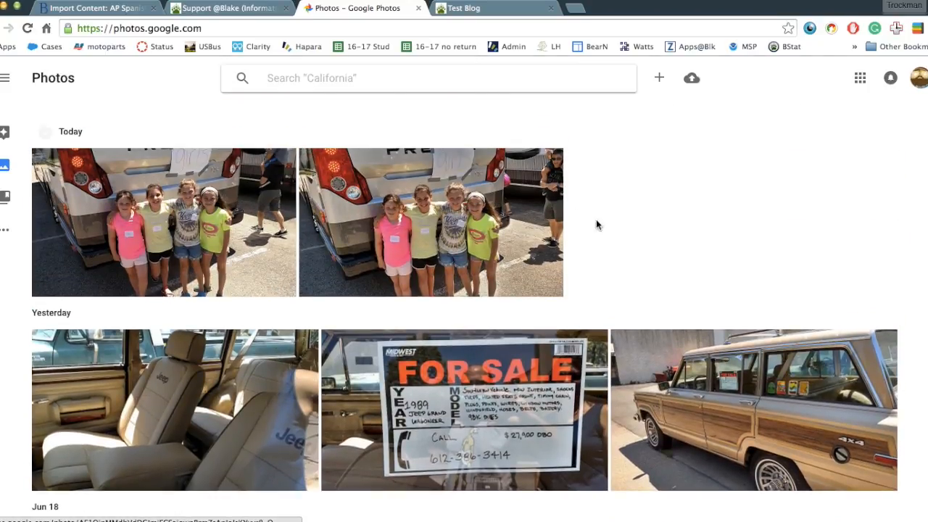
pyautogui.scroll(-7, 576, 211)
pyautogui.scroll(-10, 605, 246)
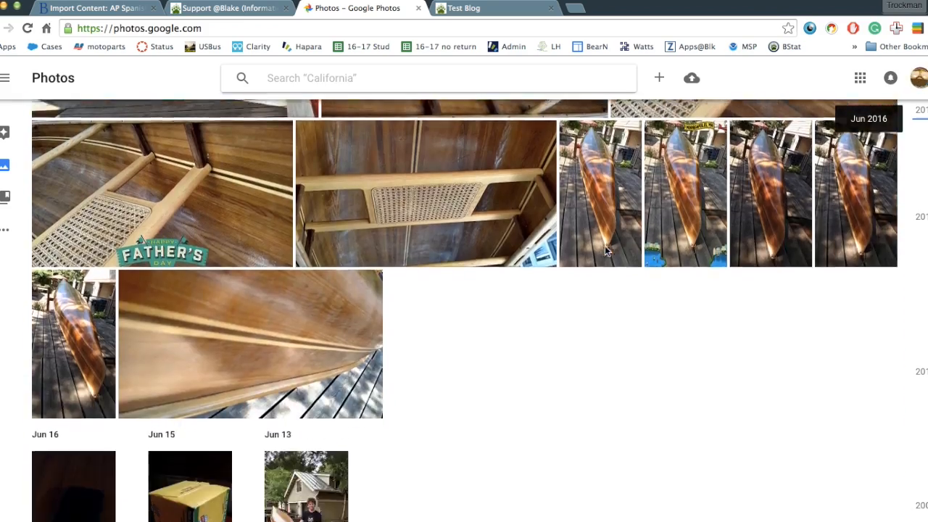
pyautogui.scroll(-12, 605, 250)
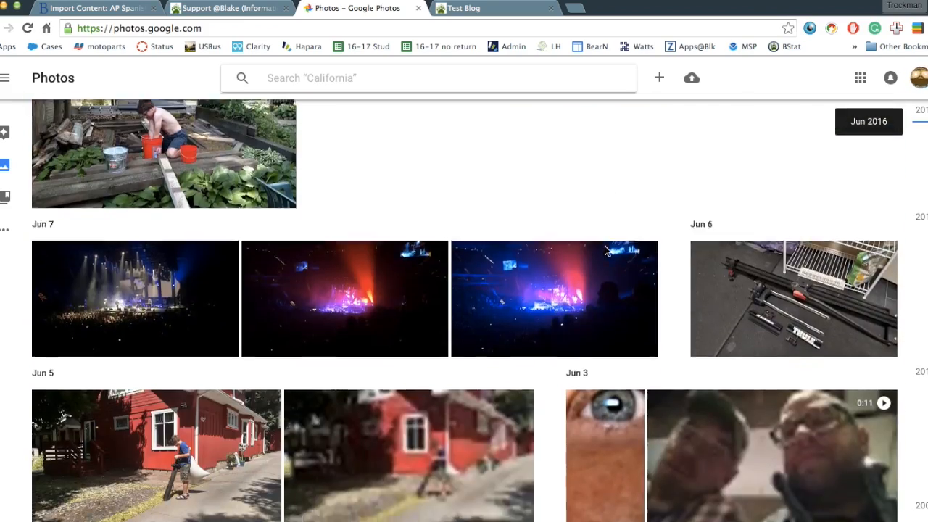
pyautogui.scroll(-10, 607, 250)
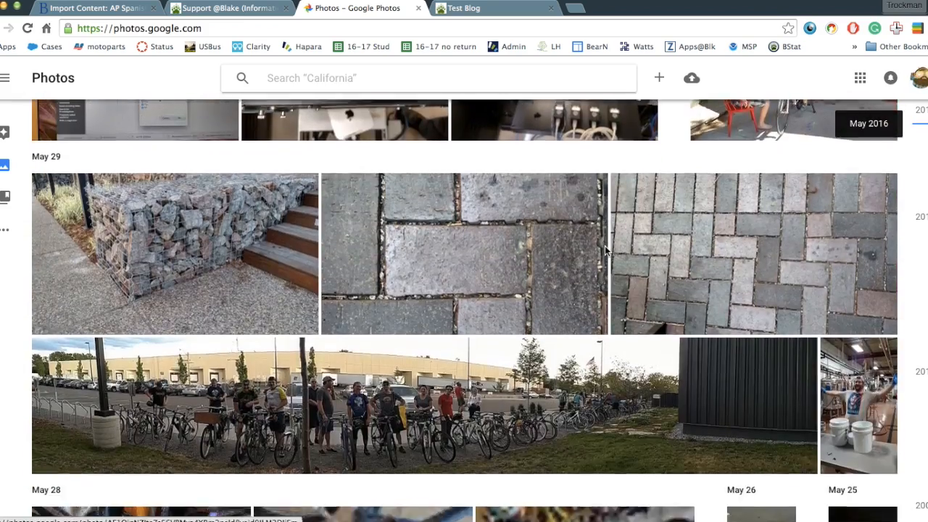
pyautogui.scroll(15, 607, 250)
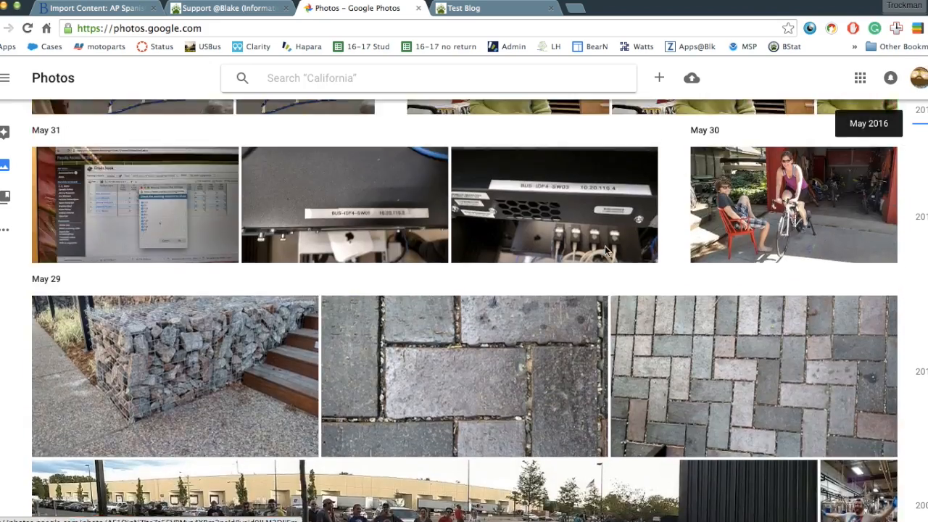
pyautogui.scroll(6, 605, 245)
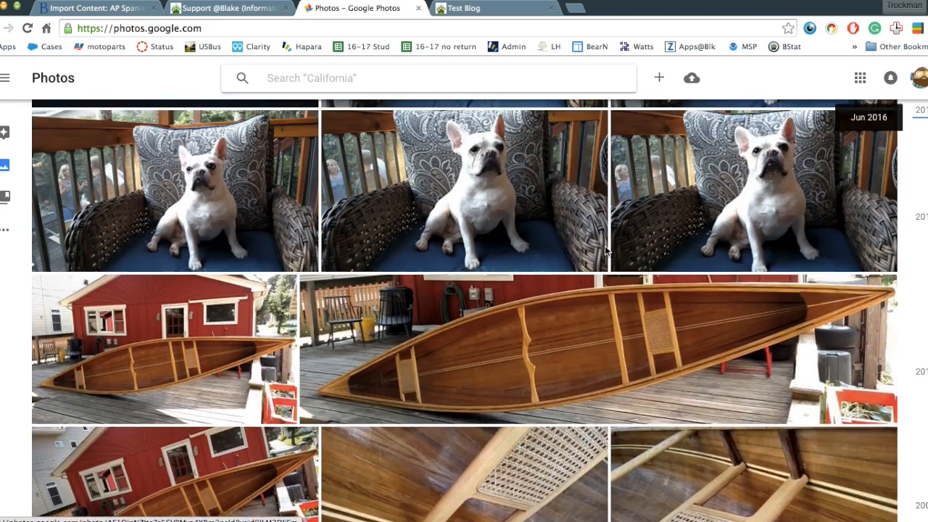
pyautogui.scroll(-1, 603, 250)
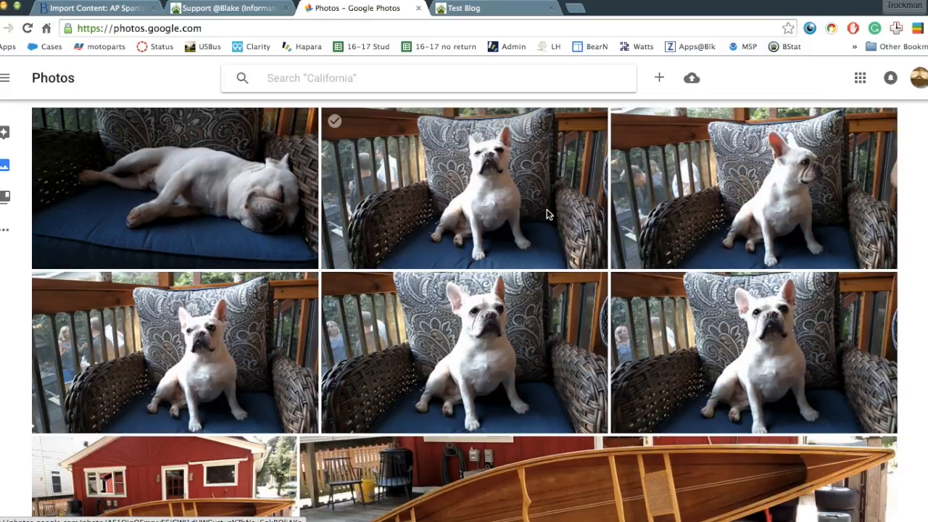
pyautogui.scroll(1, 547, 212)
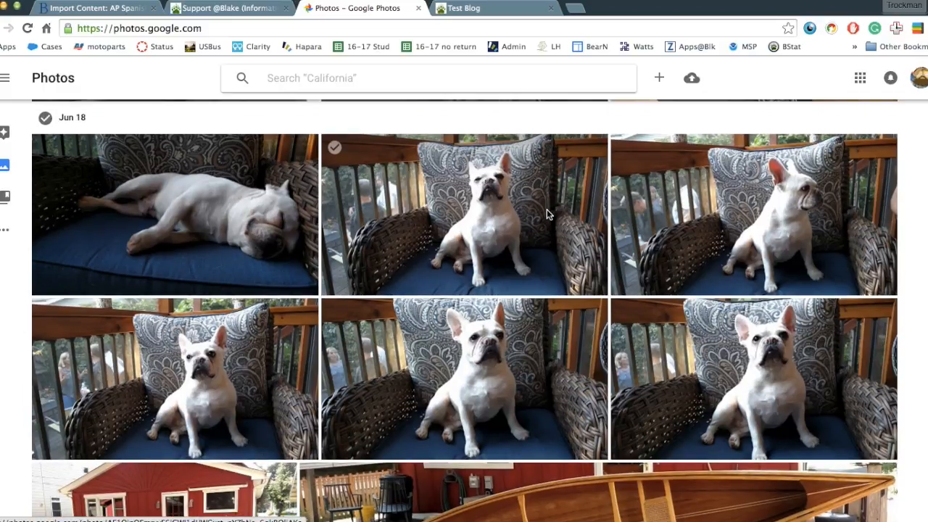
pyautogui.scroll(5, 547, 208)
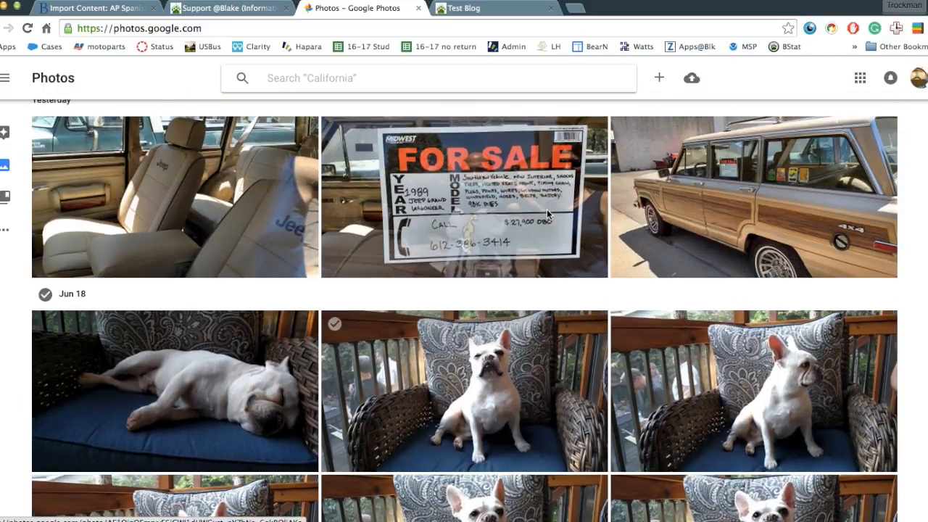
pyautogui.scroll(-5, 547, 209)
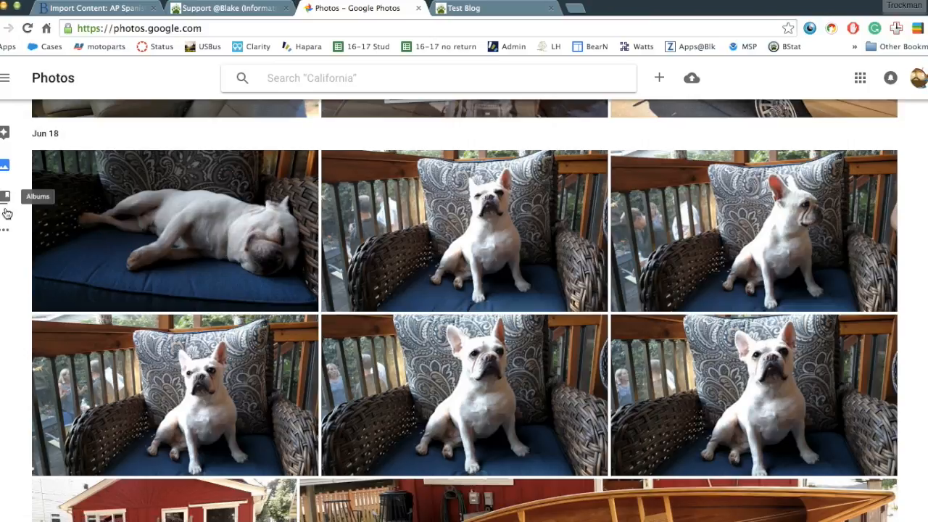
# Go to Albums and start a new album from the + Create menu.
pyautogui.click(5, 233)
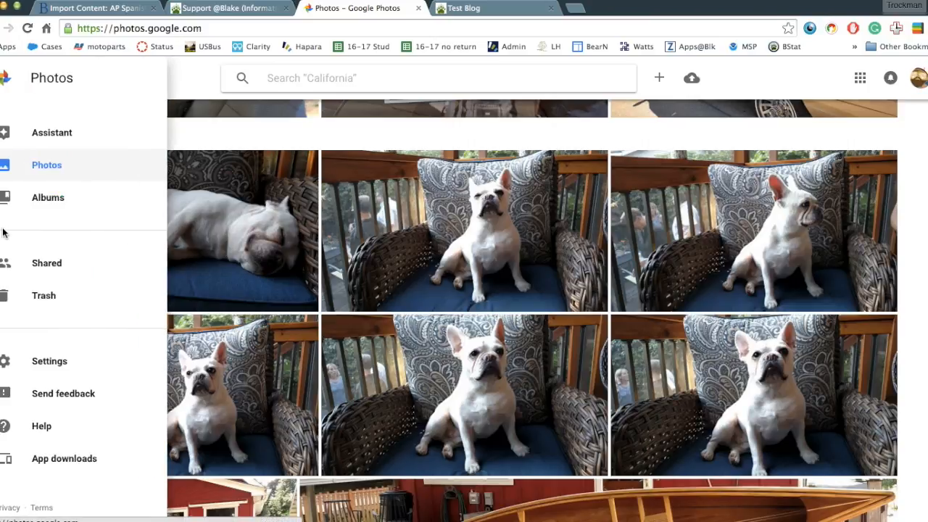
pyautogui.click(47, 201)
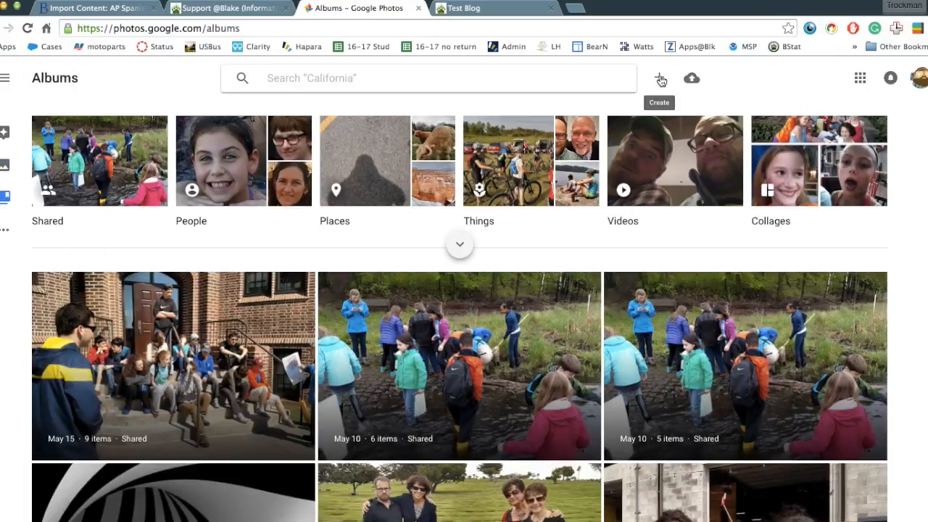
pyautogui.click(661, 79)
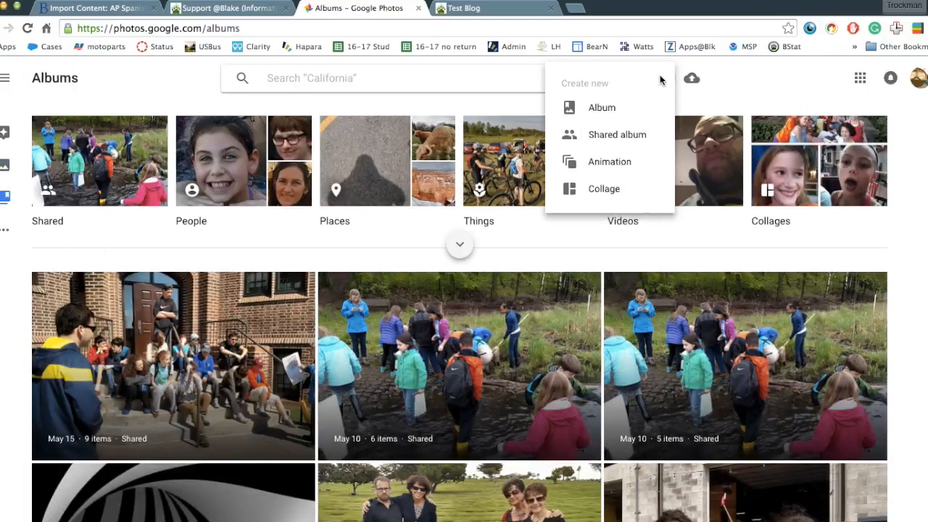
pyautogui.click(603, 108)
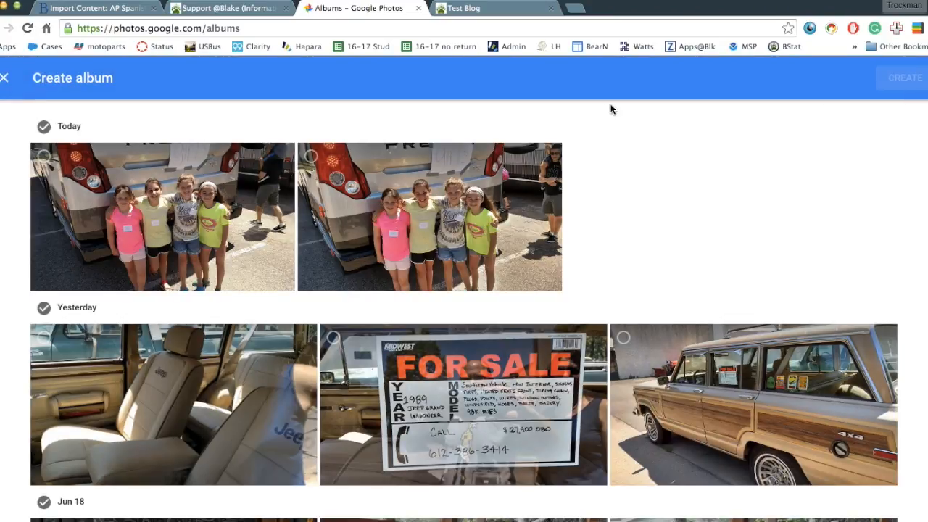
# Pick the first five Jun 18 bulldog photos, starting with the sleeping one, and create the album.
pyautogui.scroll(-5, 177, 211)
pyautogui.scroll(-1, 176, 208)
pyautogui.click(177, 211)
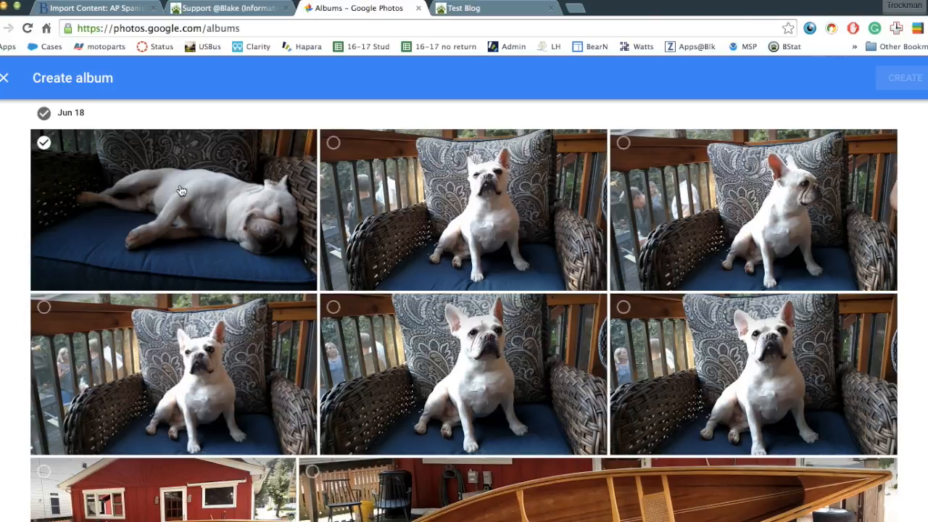
pyautogui.click(44, 144)
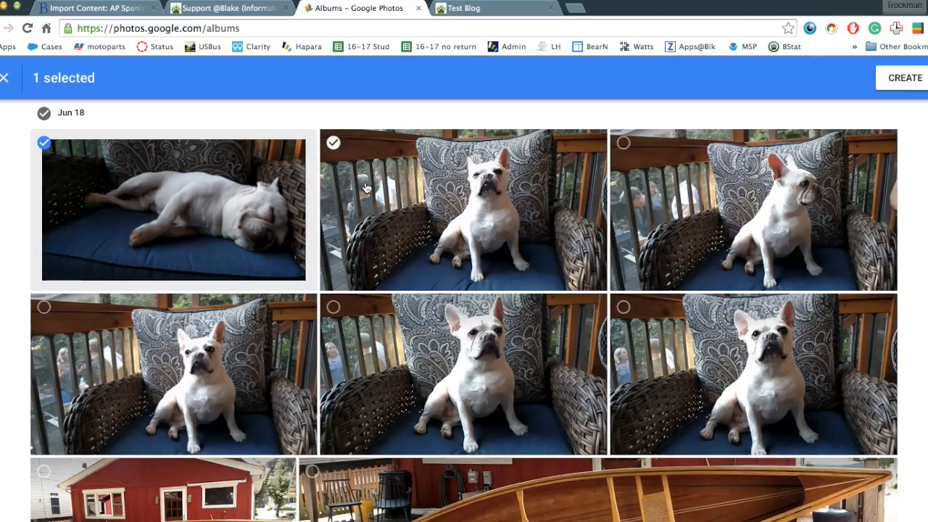
pyautogui.click(333, 143)
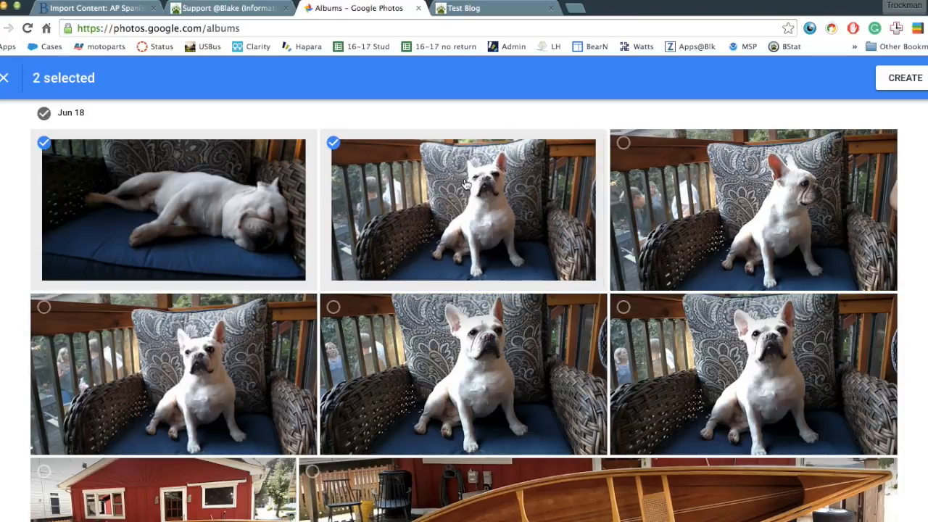
pyautogui.click(623, 144)
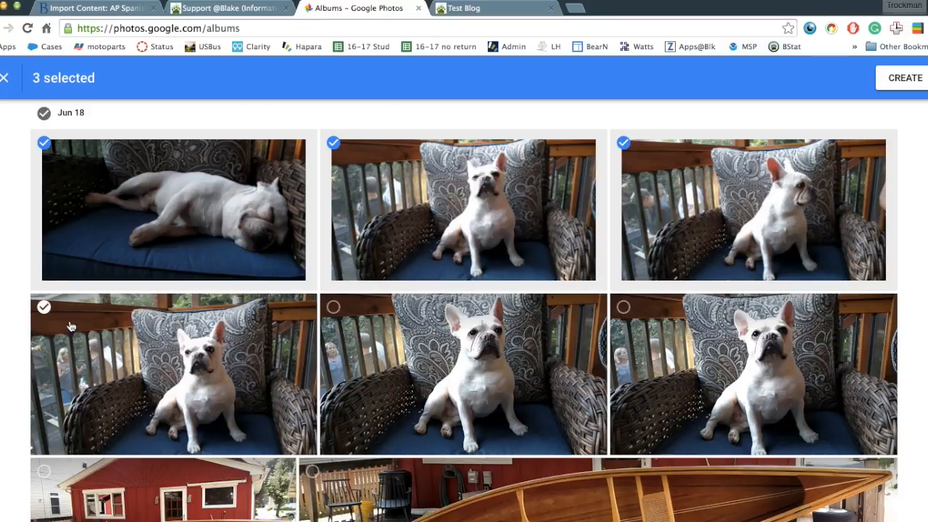
pyautogui.click(44, 308)
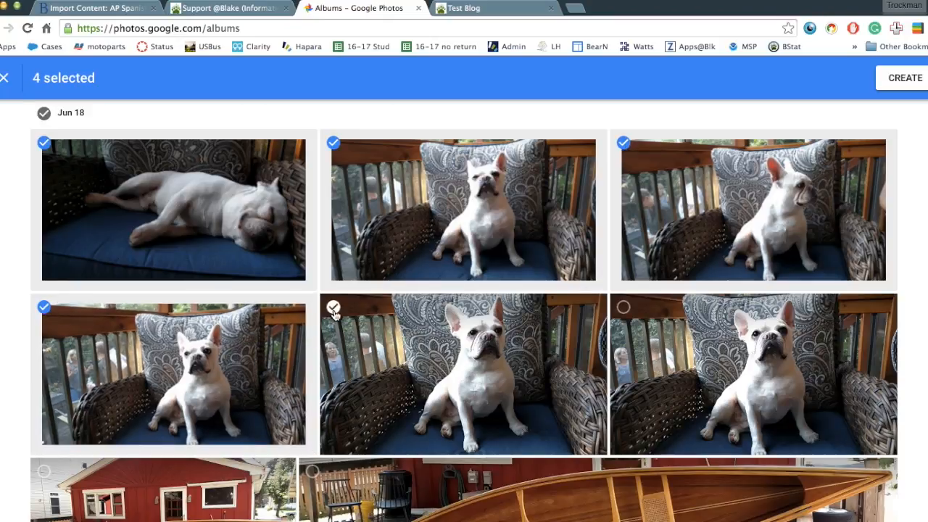
pyautogui.click(333, 307)
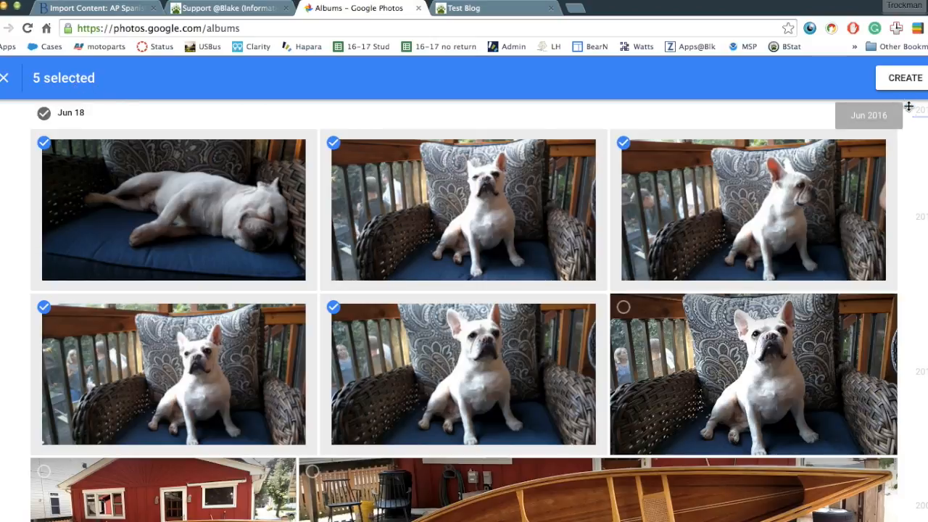
pyautogui.click(906, 82)
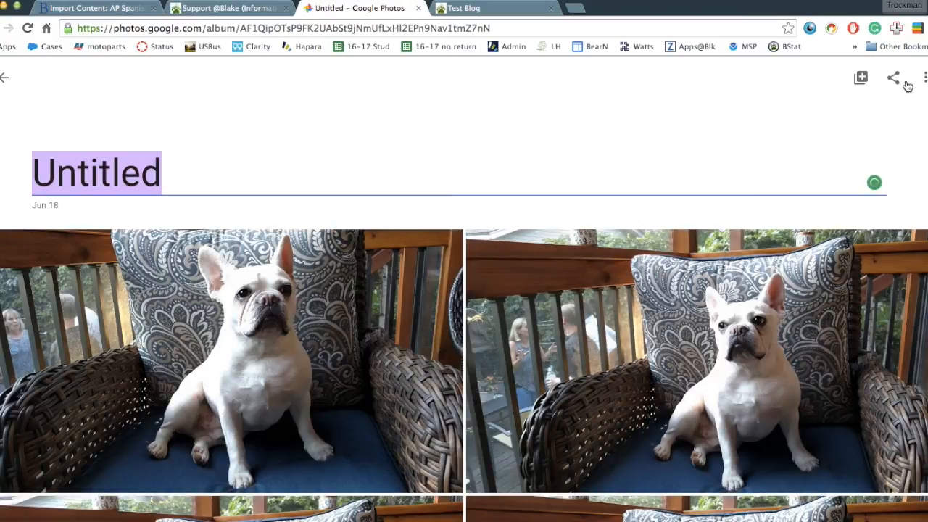
# Name the untitled album 'Bacon June 18, 2016', correcting the typo, and confirm the title.
pyautogui.write('Bcapn')
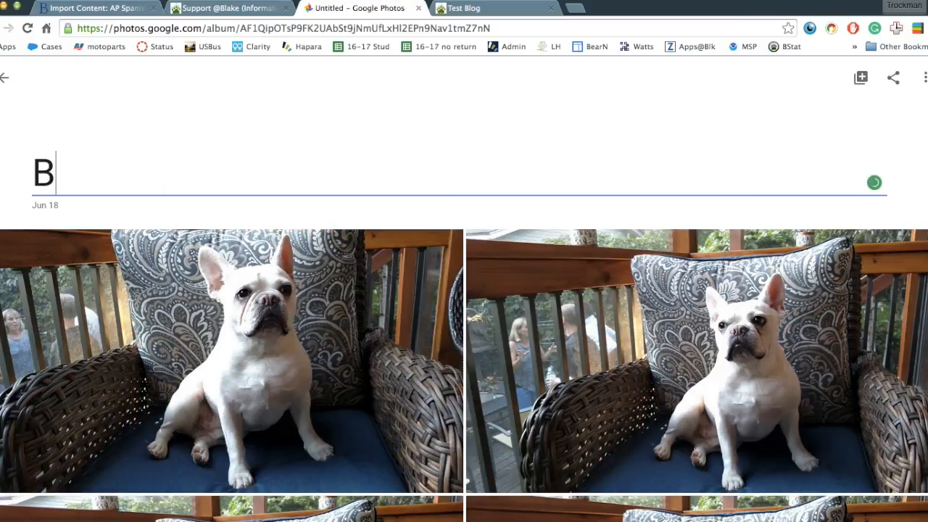
pyautogui.press('BackSpace')
pyautogui.press('BackSpace')
pyautogui.press('BackSpace')
pyautogui.press('BackSpace')
pyautogui.write('acon June ')
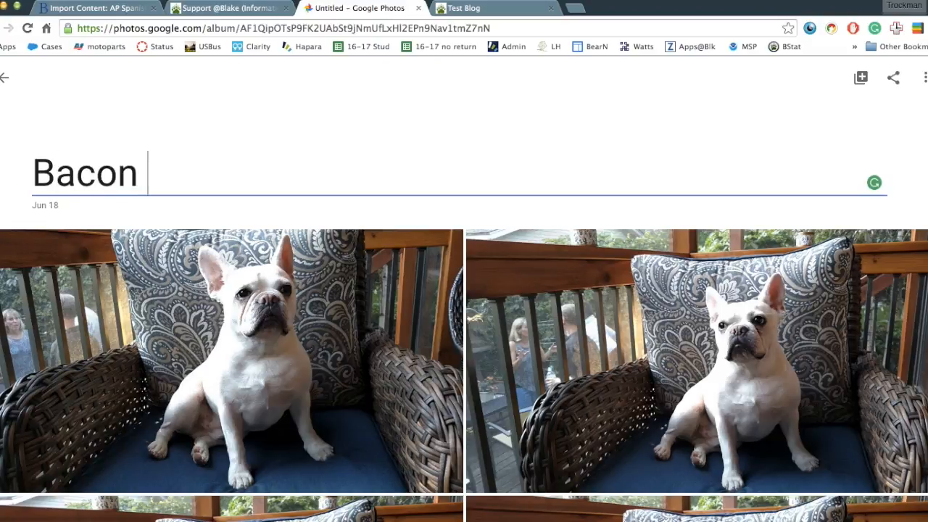
pyautogui.write('18')
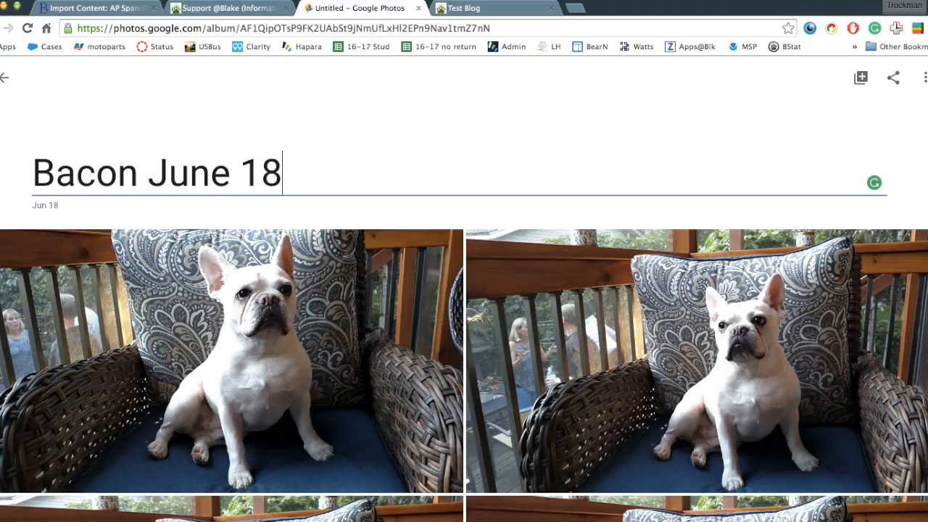
pyautogui.write(', 2016')
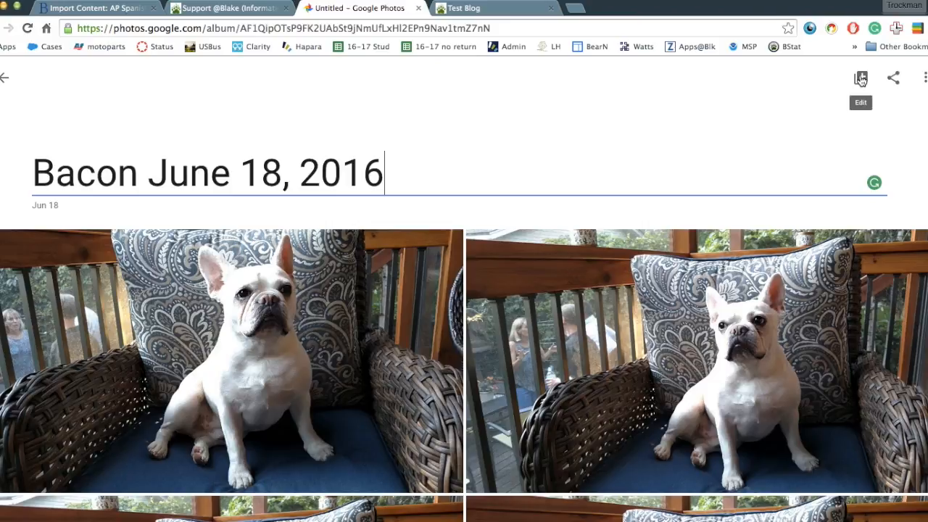
pyautogui.click(894, 81)
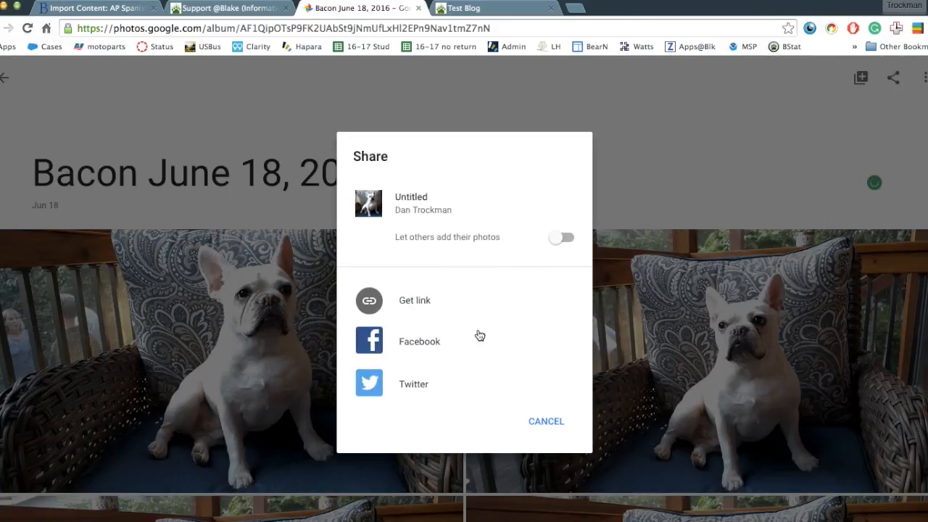
# Generate the album's share link, copy it, and close the Share dialog.
pyautogui.click(370, 301)
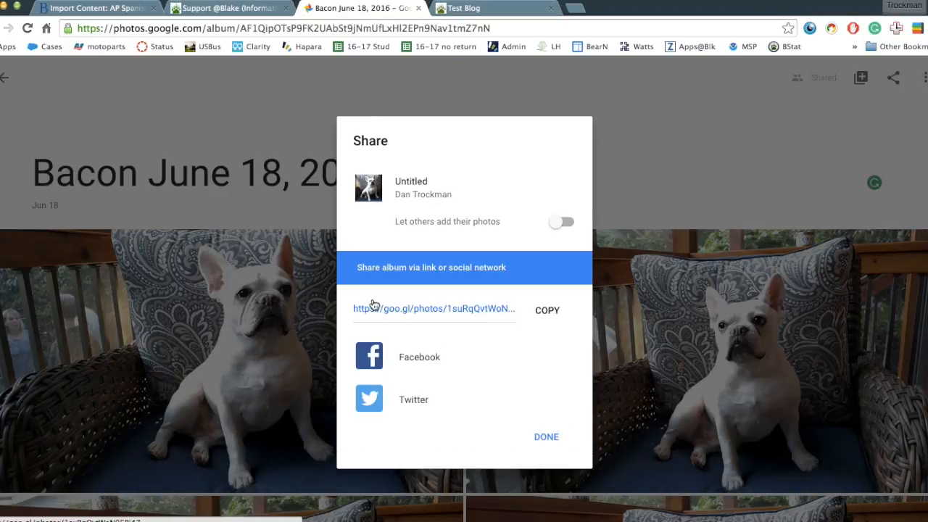
pyautogui.click(543, 309)
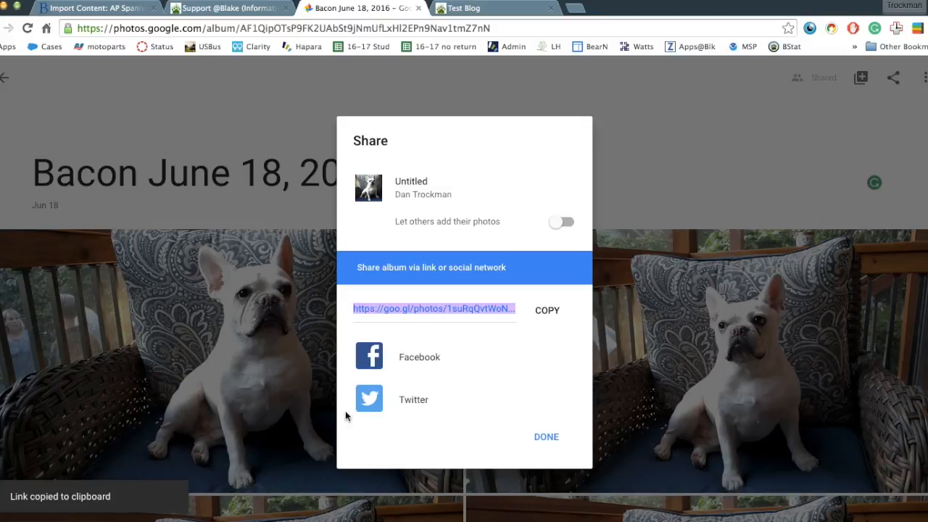
pyautogui.click(545, 437)
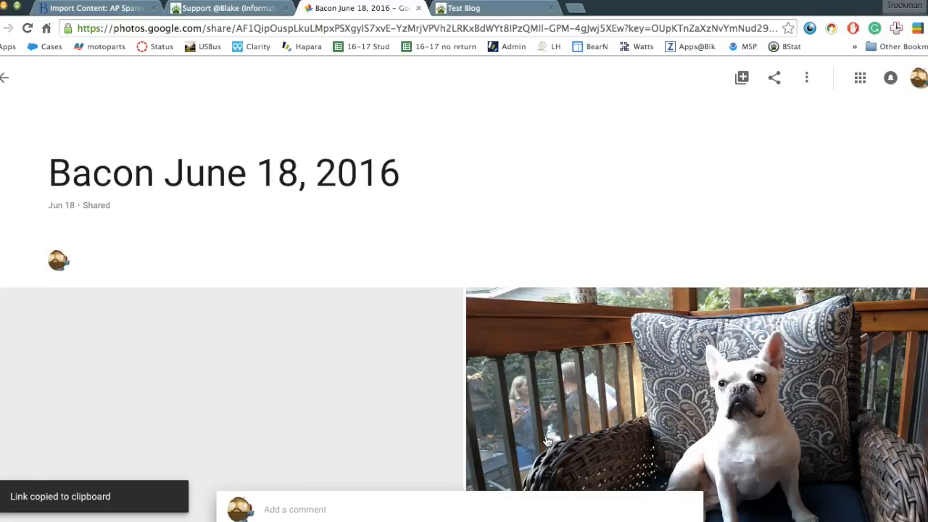
pyautogui.scroll(-6, 537, 362)
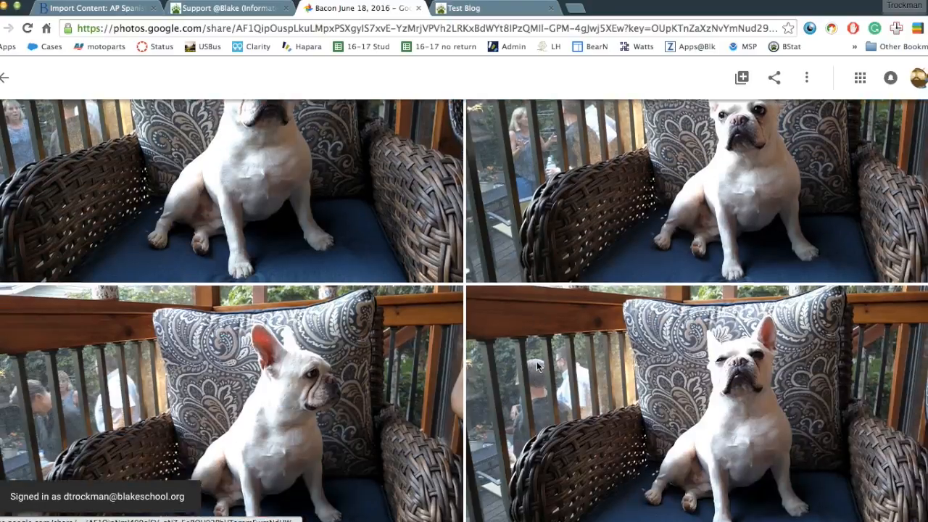
pyautogui.scroll(-3, 537, 361)
pyautogui.scroll(5, 537, 361)
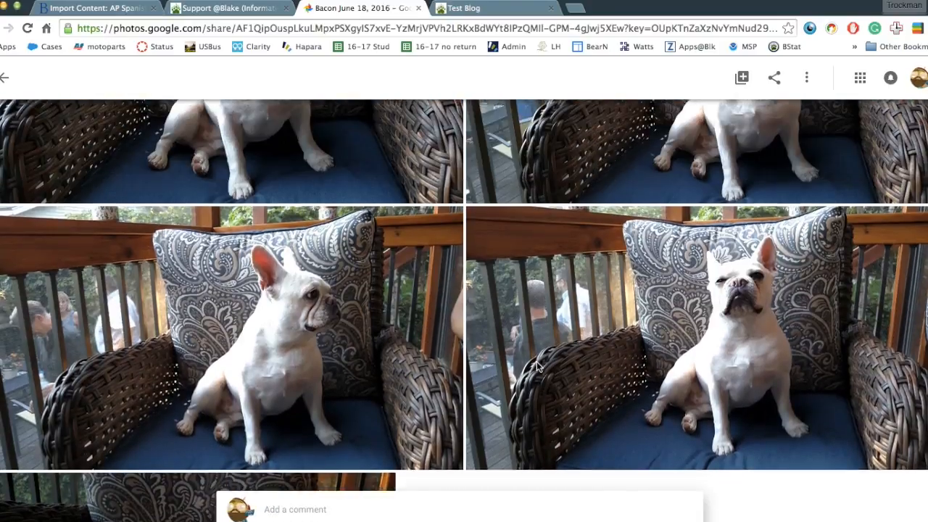
pyautogui.scroll(5, 536, 361)
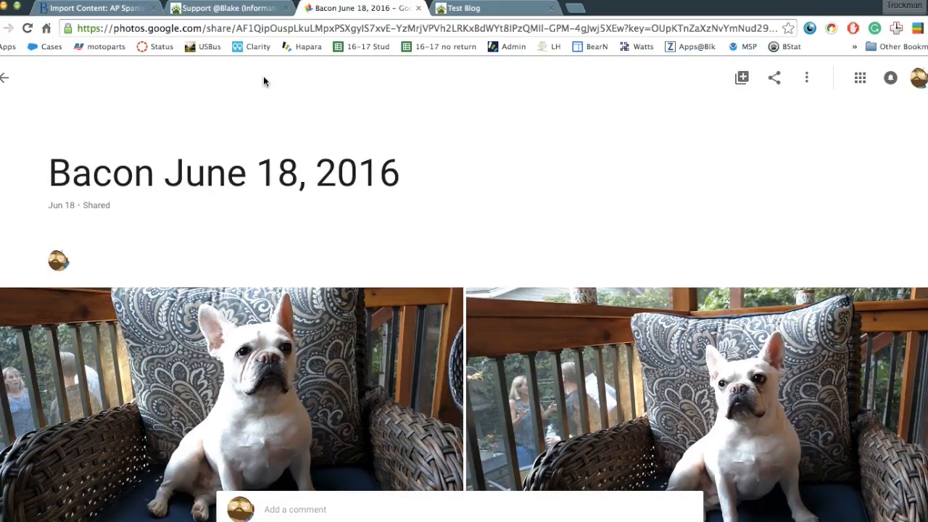
# Switch to the Test Blog in Blogger and start a new post.
pyautogui.click(492, 10)
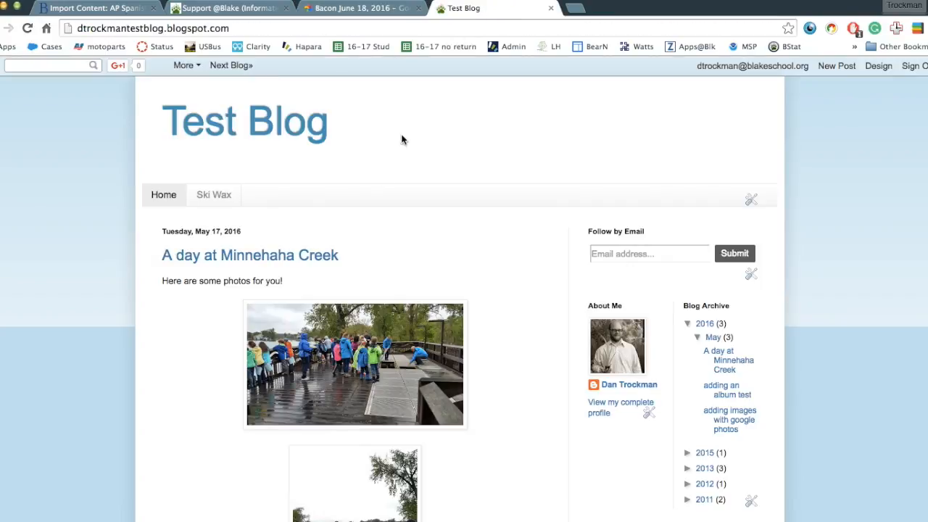
pyautogui.scroll(-10, 385, 242)
pyautogui.scroll(10, 385, 242)
pyautogui.click(837, 67)
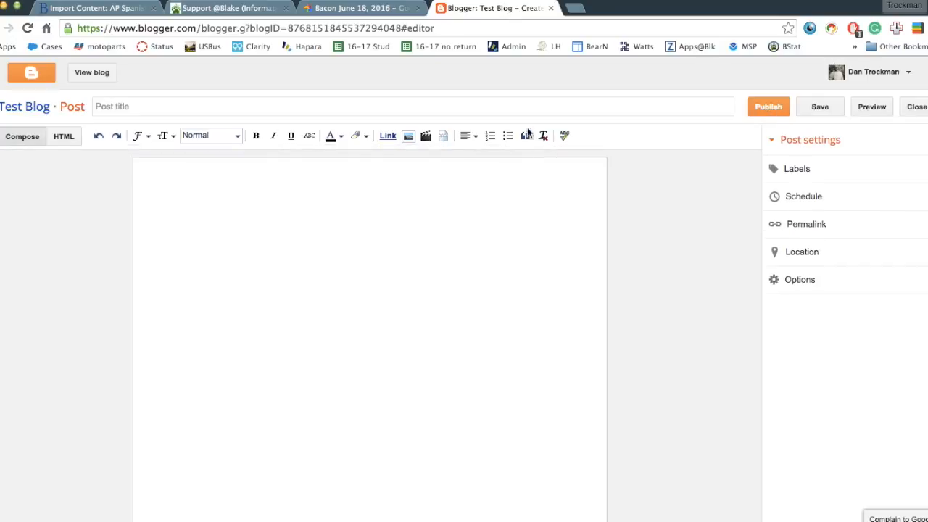
# Title the post 'I love bacon' and write a body sentence about Bacon.
pyautogui.click(263, 108)
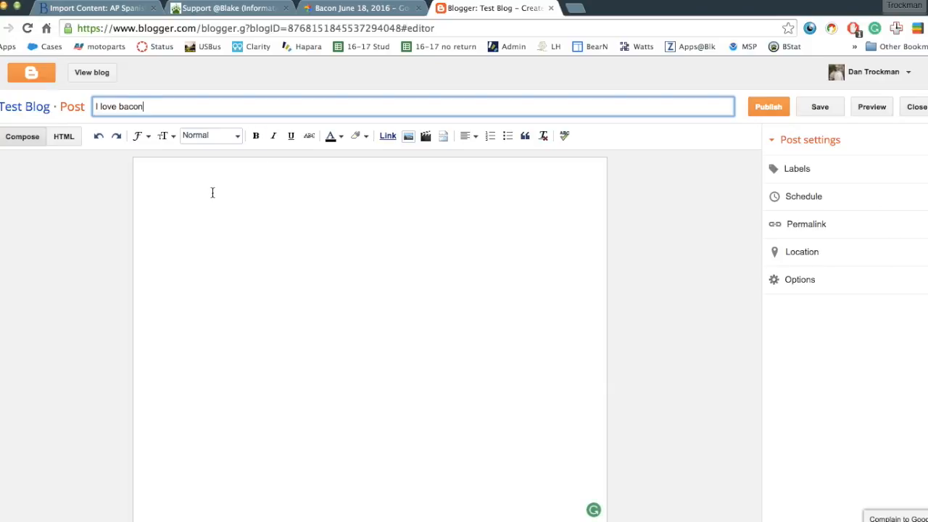
pyautogui.click(164, 180)
pyautogui.write('Bacon is a dog and')
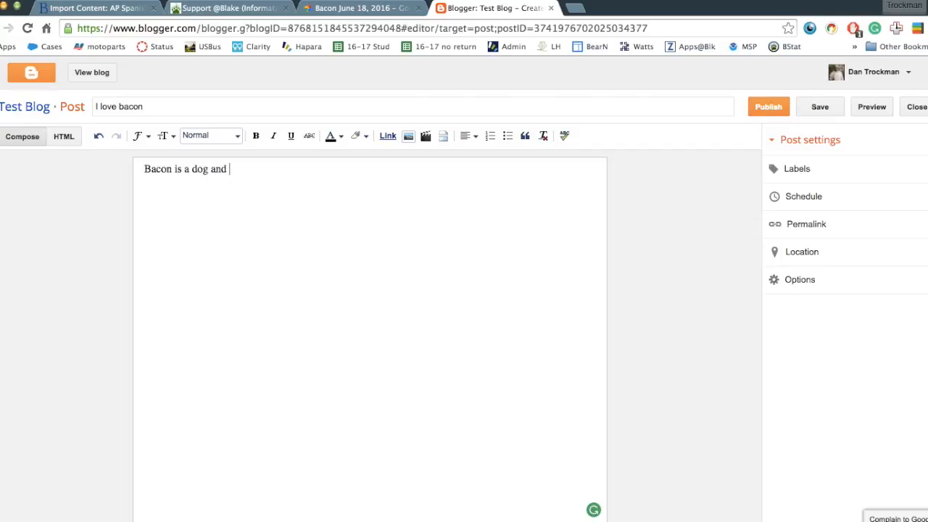
pyautogui.write('also a')
pyautogui.click(408, 136)
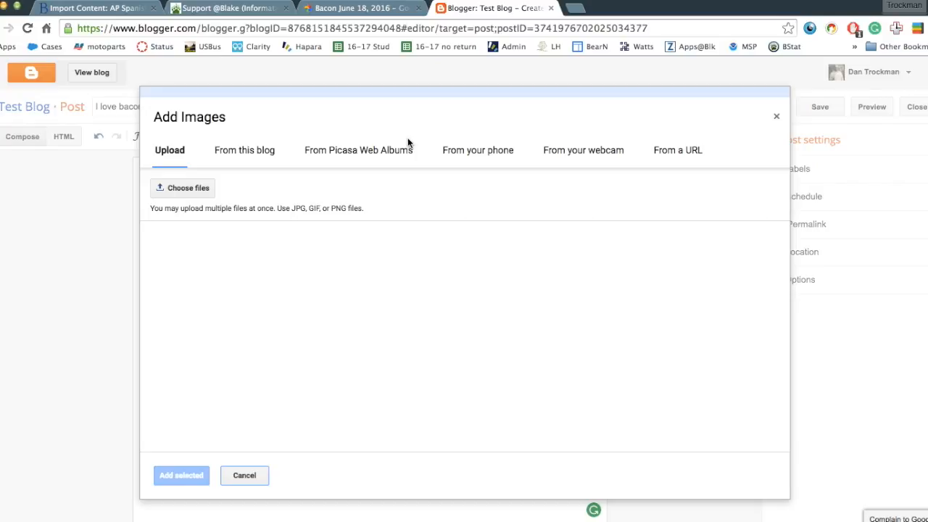
# From Picasa Web Albums, open 'Bacon June 18, 2016' and add all five bulldog photos.
pyautogui.click(364, 155)
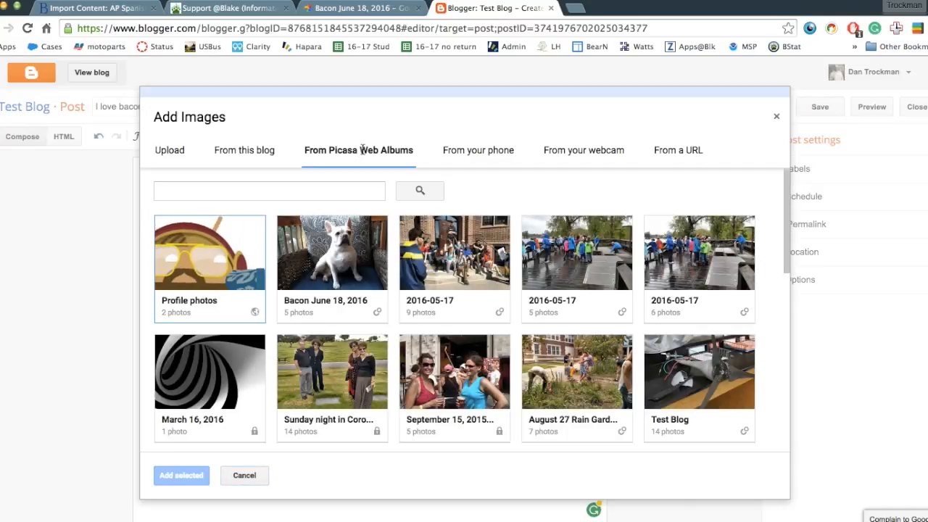
pyautogui.click(342, 254)
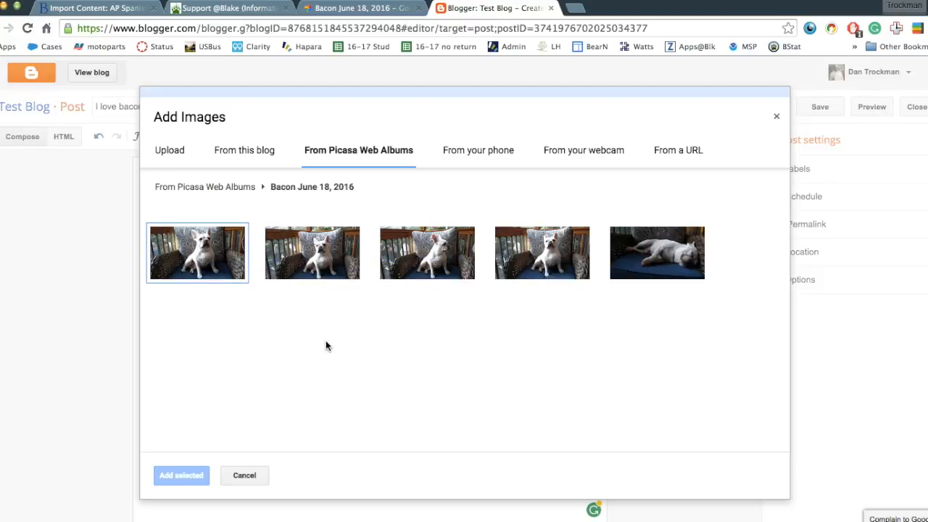
pyautogui.moveTo(212, 250)
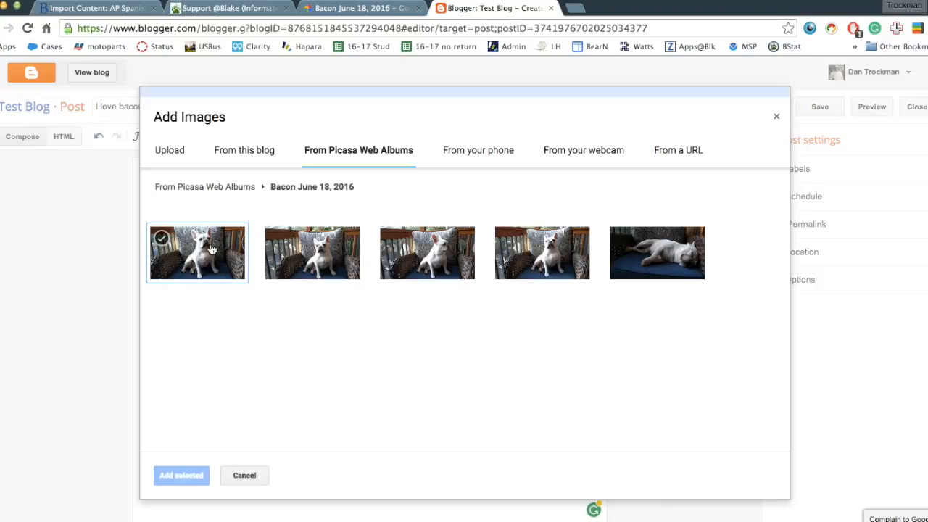
pyautogui.click(164, 241)
pyautogui.click(276, 239)
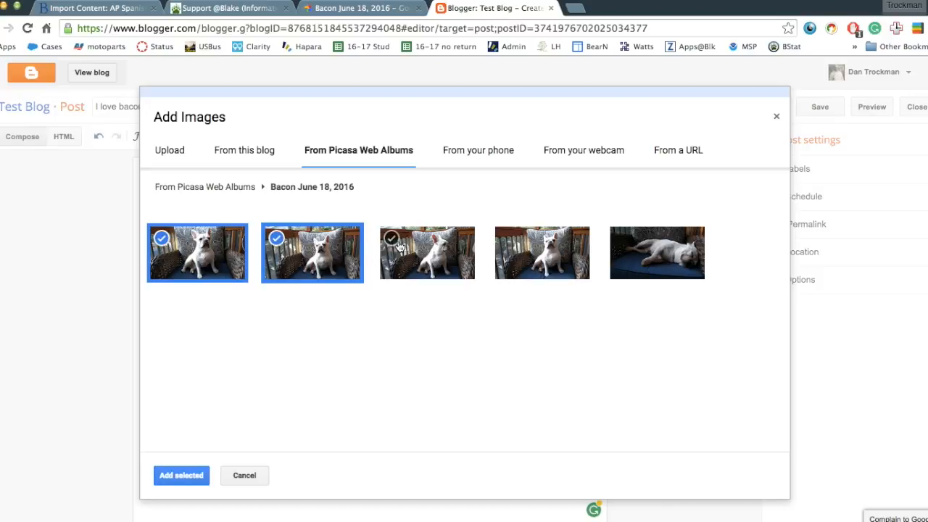
pyautogui.click(399, 249)
pyautogui.click(508, 243)
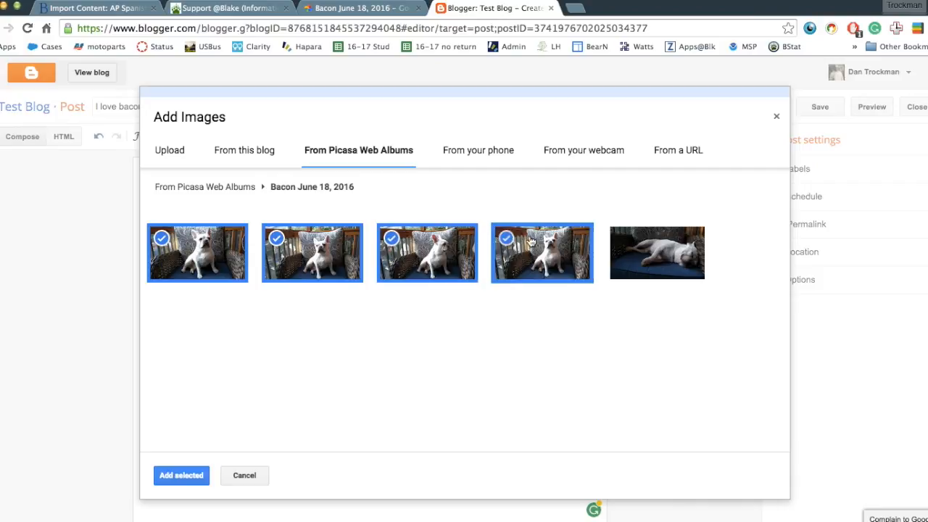
pyautogui.click(622, 240)
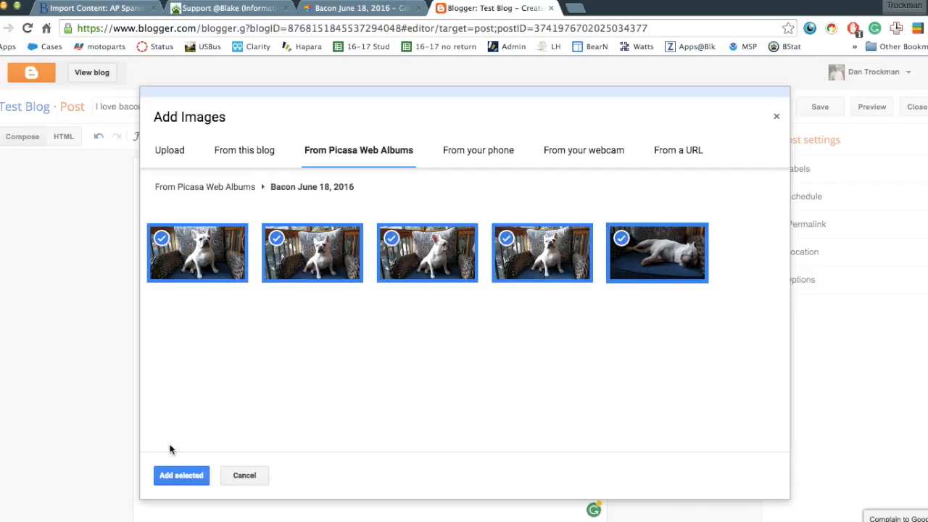
pyautogui.click(173, 471)
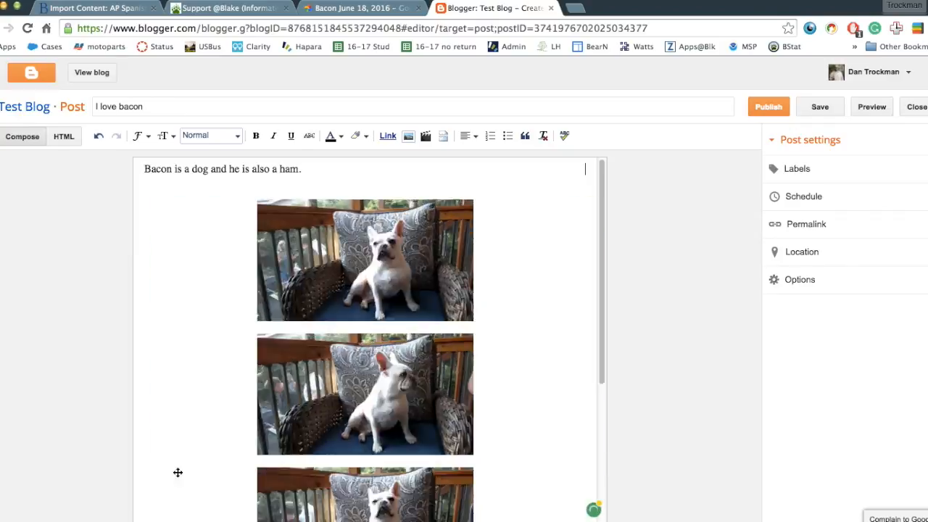
# Add the sentence 'Here is a link to the album.' after the first line.
pyautogui.scroll(-5, 174, 472)
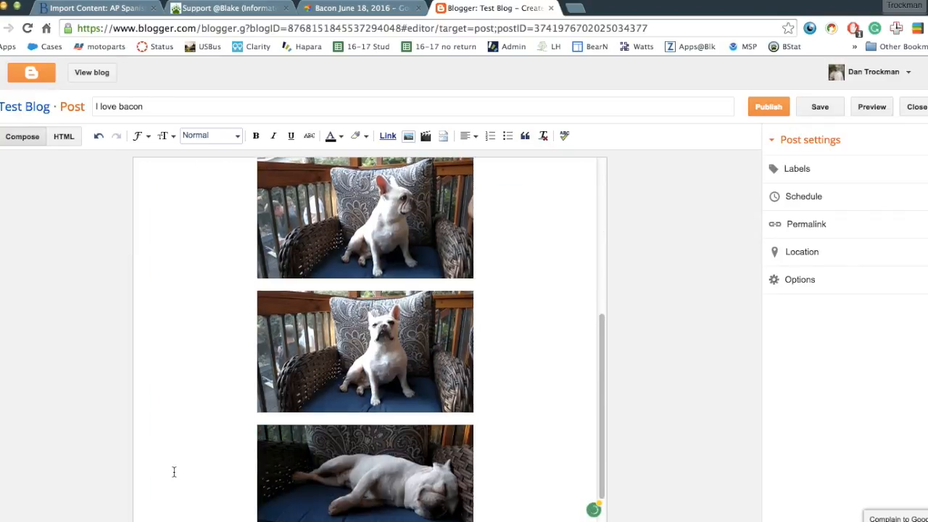
pyautogui.scroll(5, 174, 472)
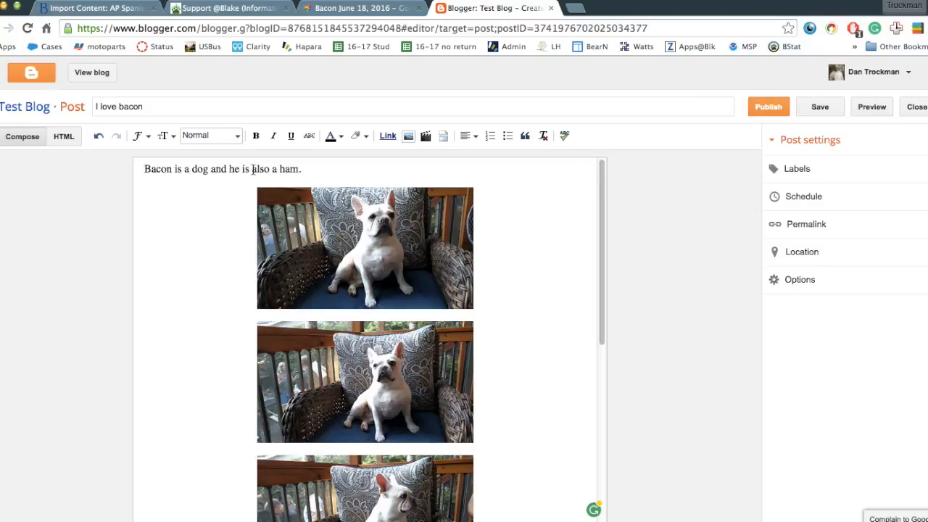
pyautogui.click(304, 168)
pyautogui.write('Here is a link to the album.')
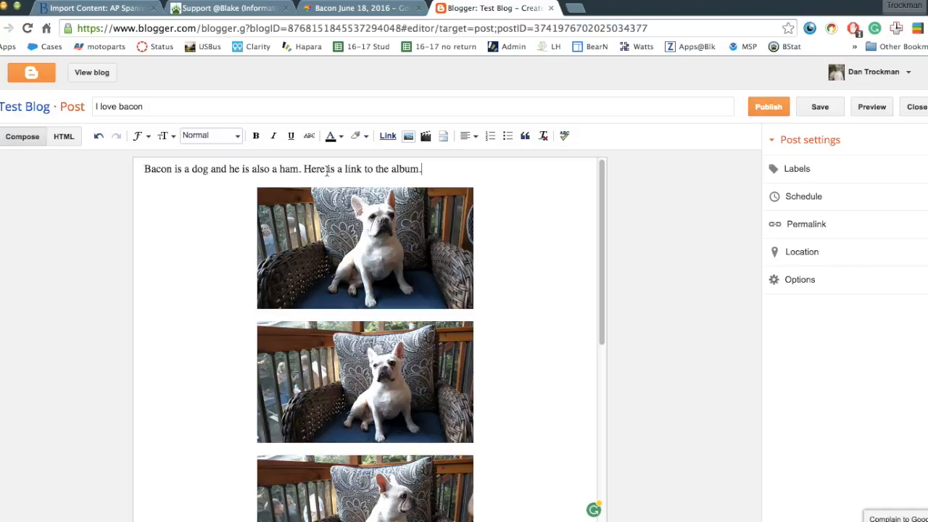
# Hyperlink the words 'is a link' to the copied album share URL.
pyautogui.moveTo(327, 169); pyautogui.dragTo(356, 170)
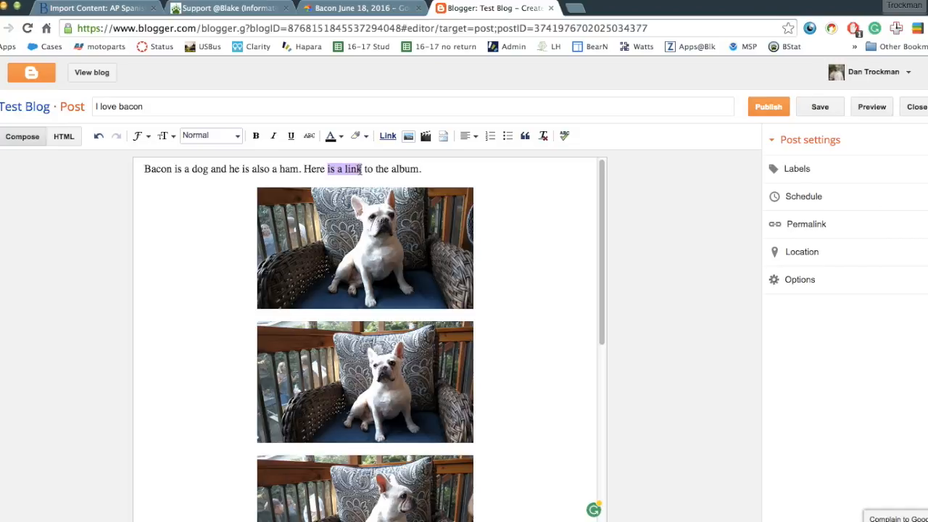
pyautogui.click(387, 137)
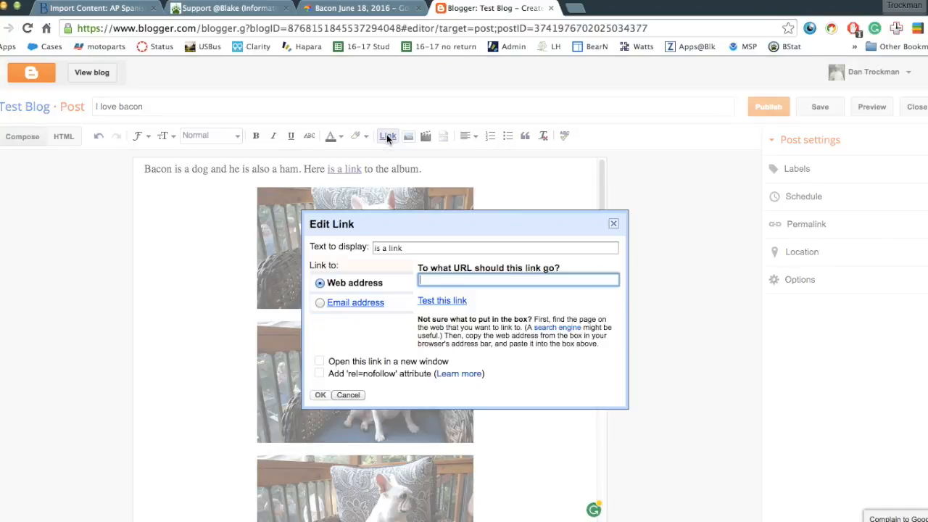
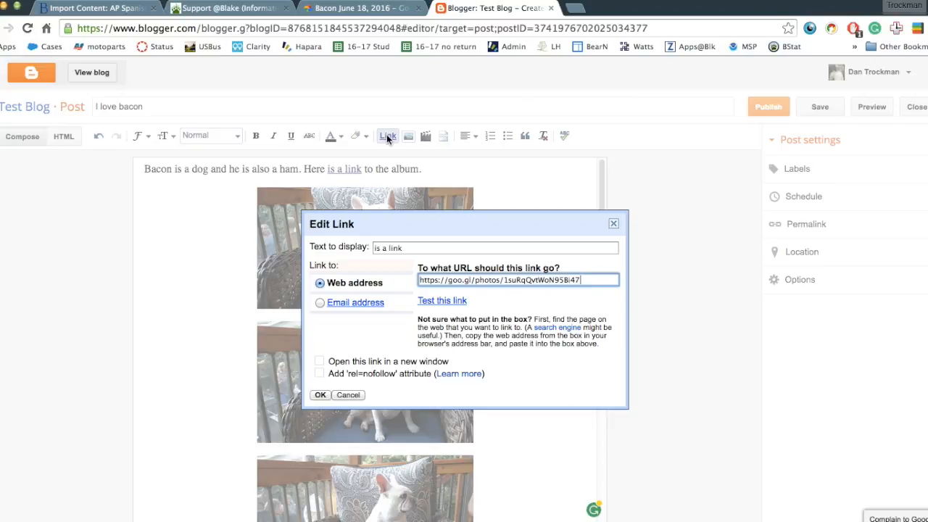
pyautogui.click(320, 395)
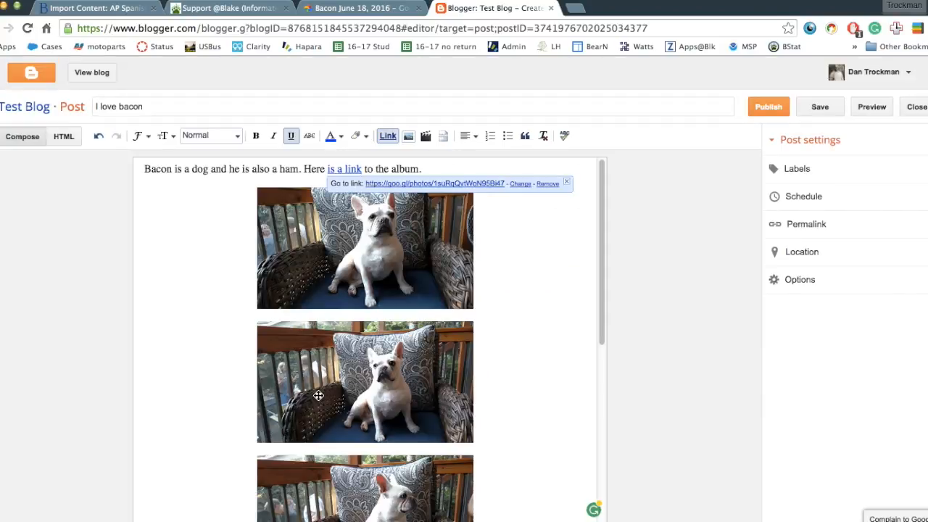
pyautogui.click(228, 348)
pyautogui.scroll(-2, 227, 351)
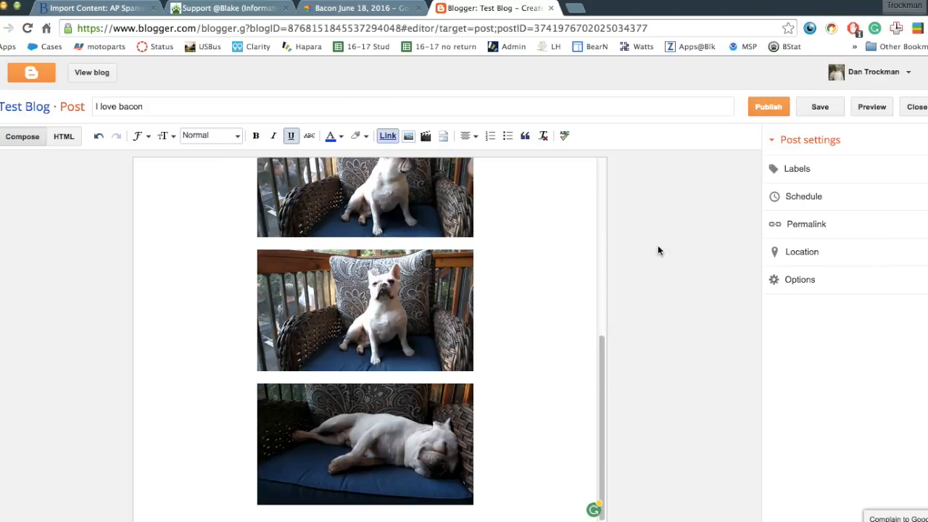
# Publish the 'I love bacon' post and view it on the live blog.
pyautogui.click(777, 108)
pyautogui.click(767, 109)
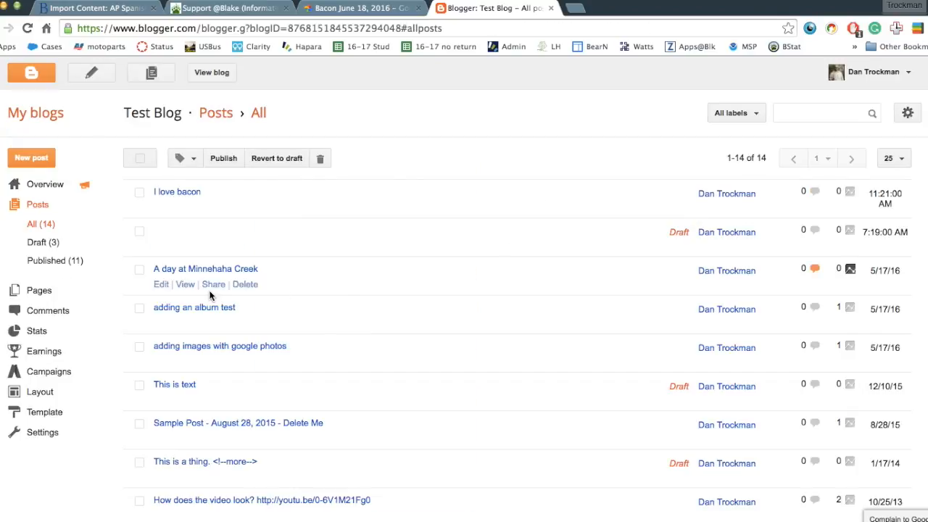
pyautogui.click(185, 207)
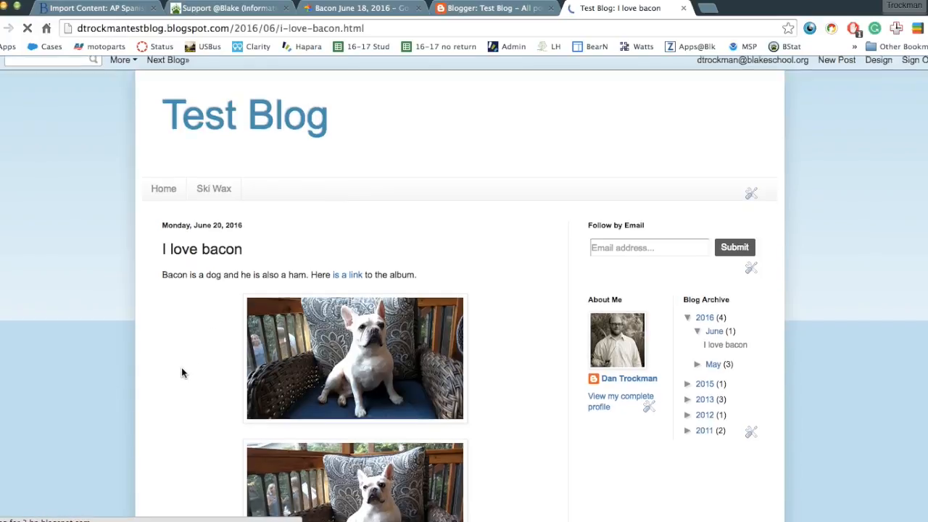
pyautogui.scroll(-15, 182, 373)
pyautogui.scroll(10, 182, 373)
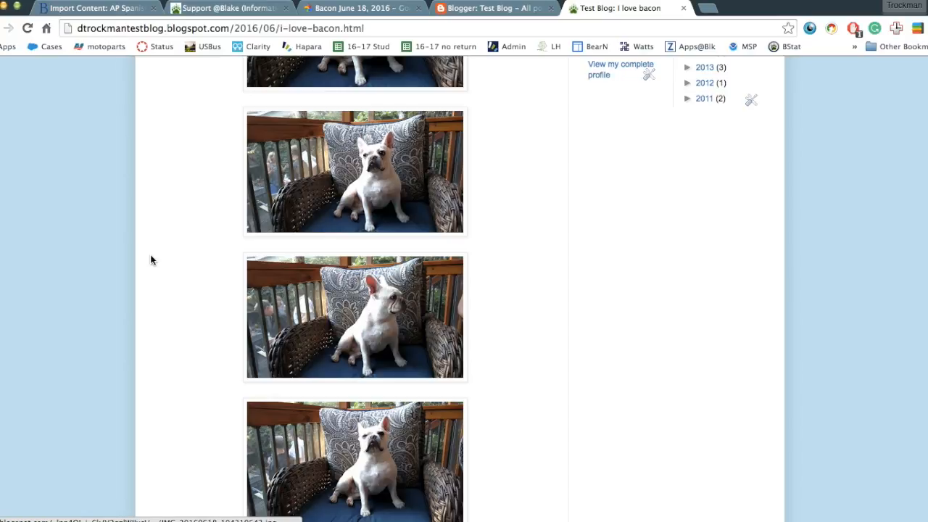
pyautogui.scroll(3, 152, 259)
# Step through the five bulldog photos in the lightbox, then close the live post tab.
pyautogui.click(322, 200)
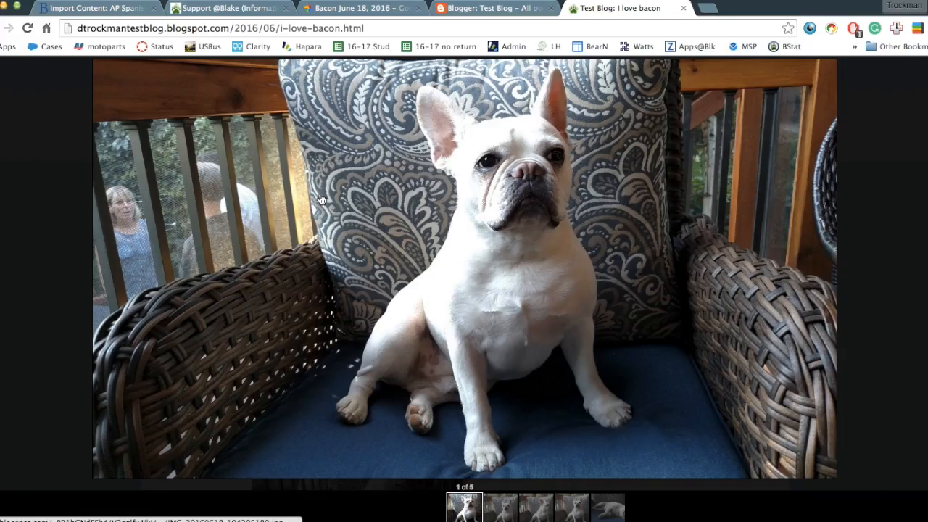
pyautogui.click(823, 234)
pyautogui.click(823, 234)
pyautogui.click(823, 233)
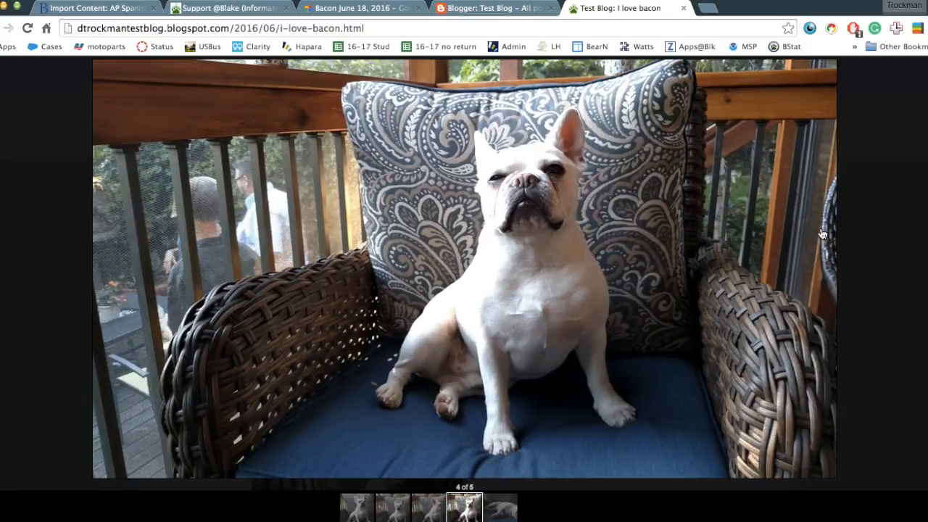
pyautogui.click(823, 234)
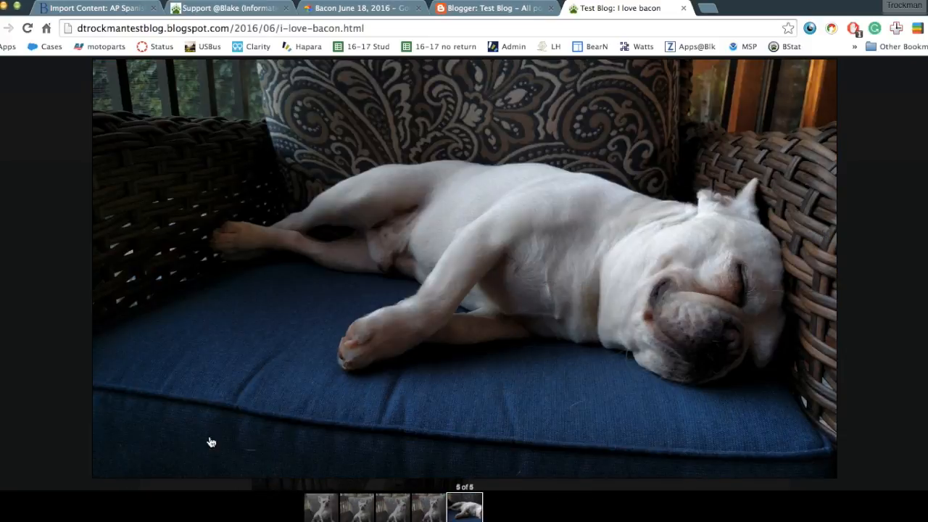
pyautogui.click(317, 507)
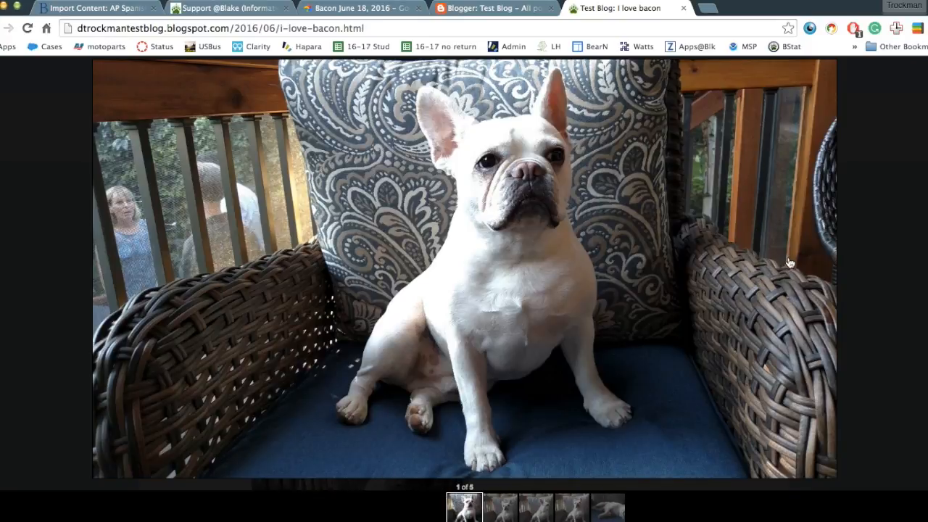
pyautogui.click(791, 263)
pyautogui.click(790, 263)
pyautogui.click(790, 264)
pyautogui.click(790, 263)
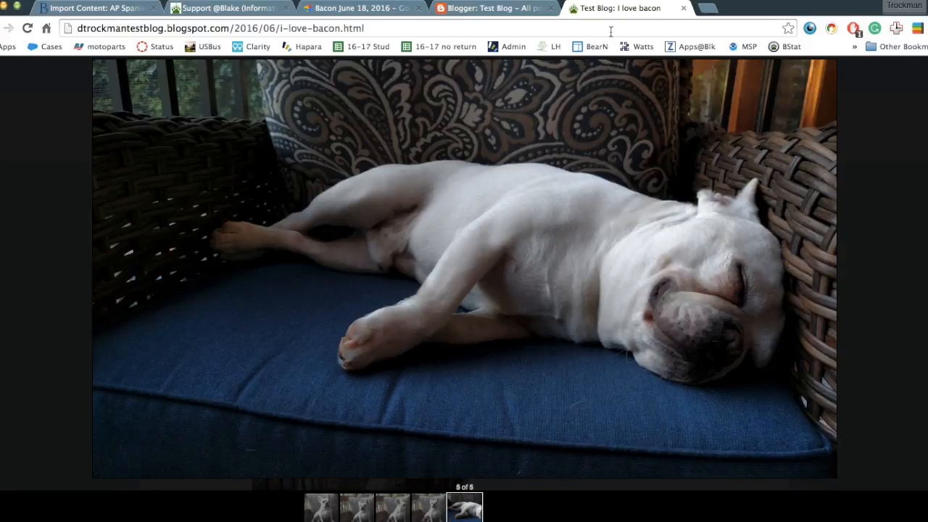
pyautogui.click(683, 8)
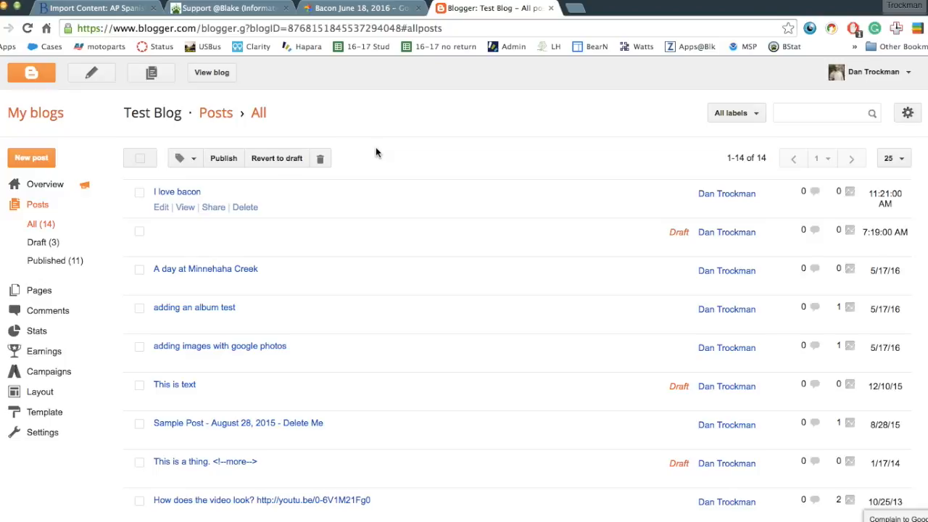
# Reopen the live post and follow its 'is a link' hyperlink to the shared album.
pyautogui.click(185, 207)
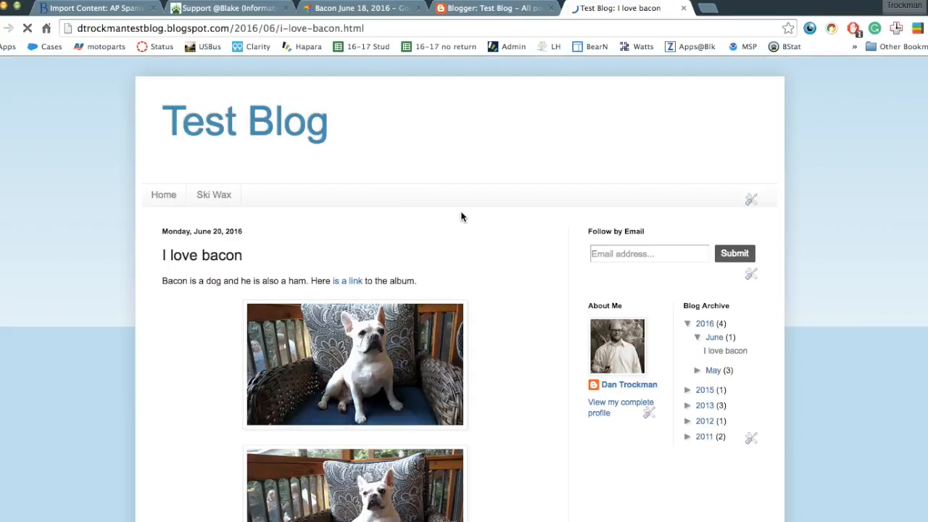
pyautogui.click(343, 283)
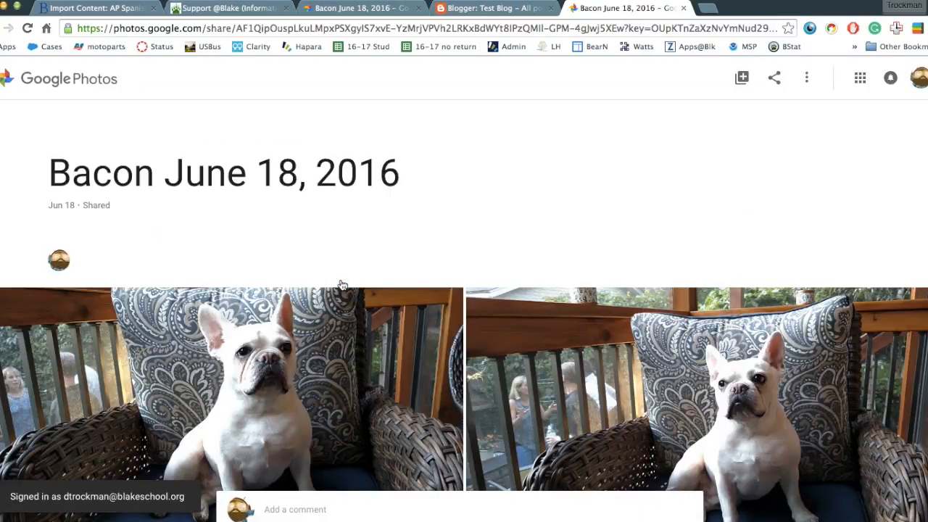
pyautogui.scroll(-10, 614, 268)
pyautogui.scroll(10, 614, 269)
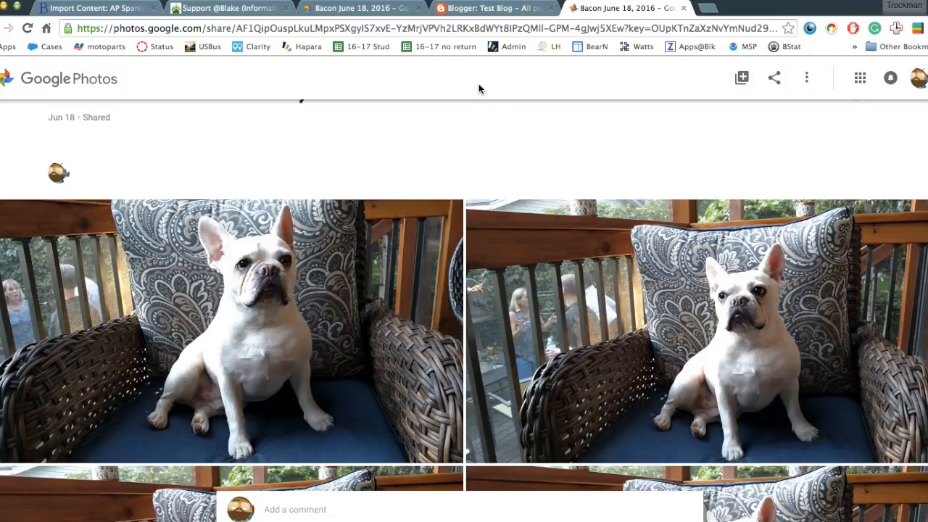
pyautogui.click(483, 9)
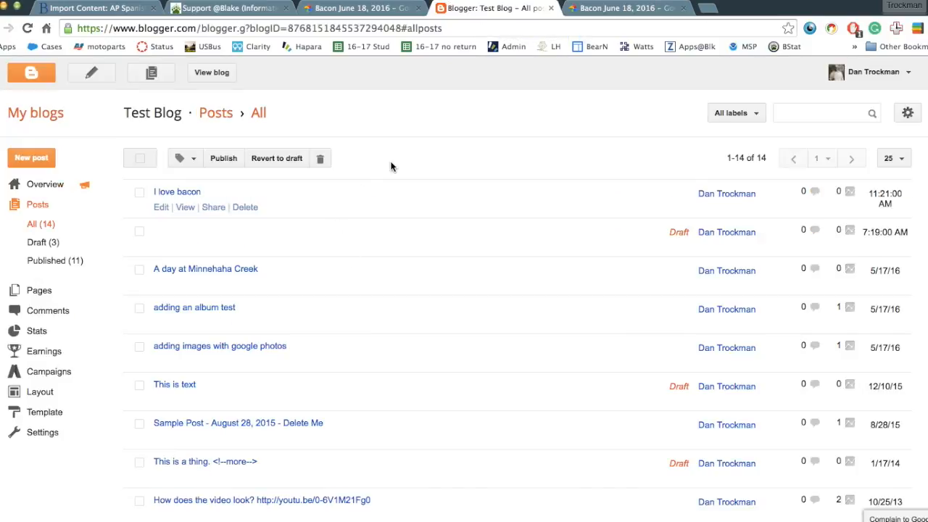
pyautogui.click(608, 9)
pyautogui.scroll(2, 394, 162)
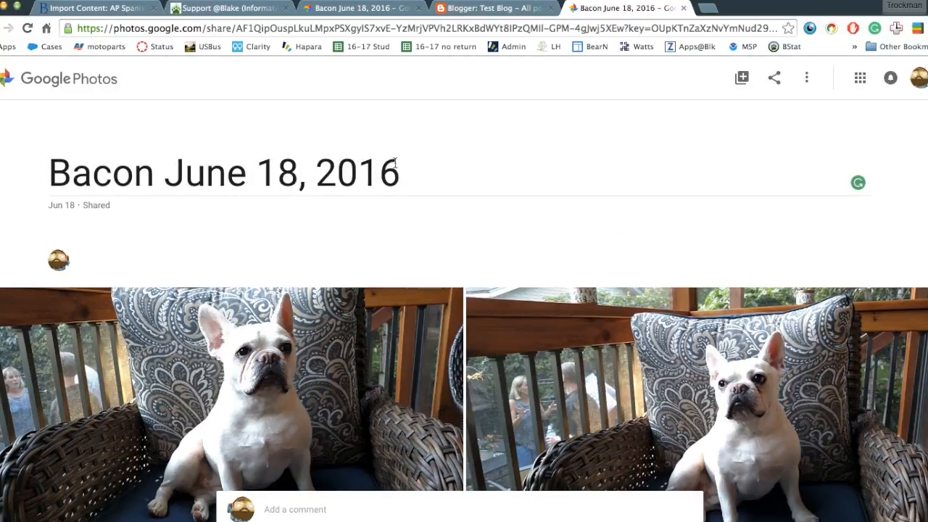